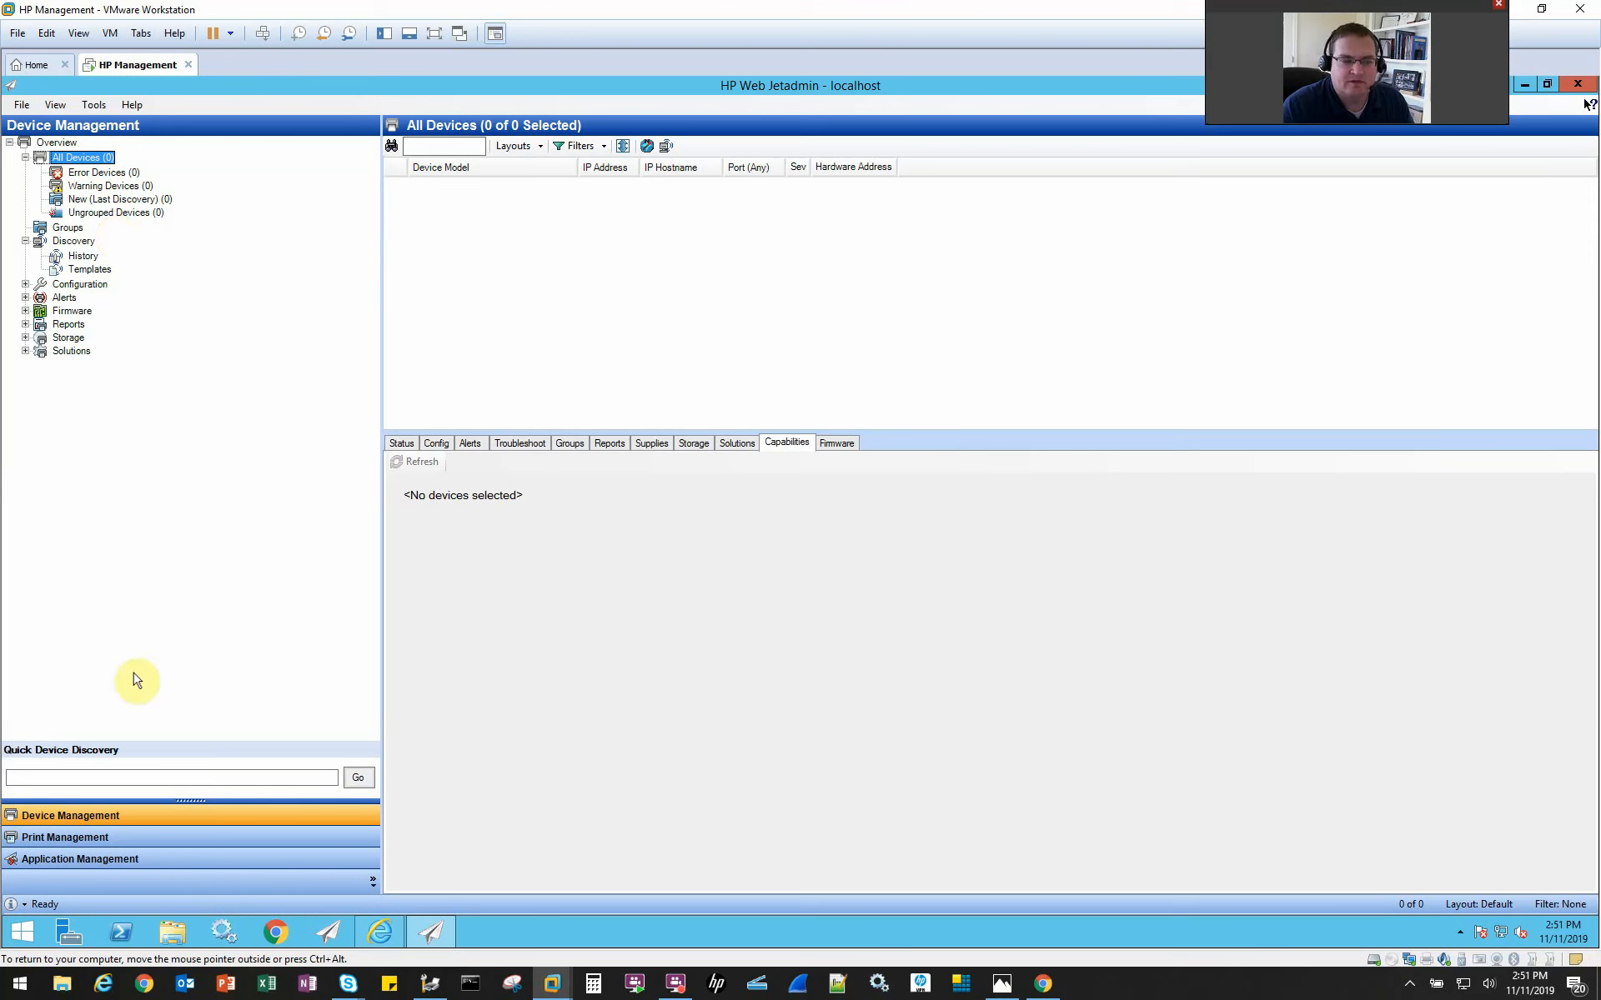
# Run a quick device discovery for 192.168.0.17 and select the found device in All Devices.
pyautogui.click(78, 784)
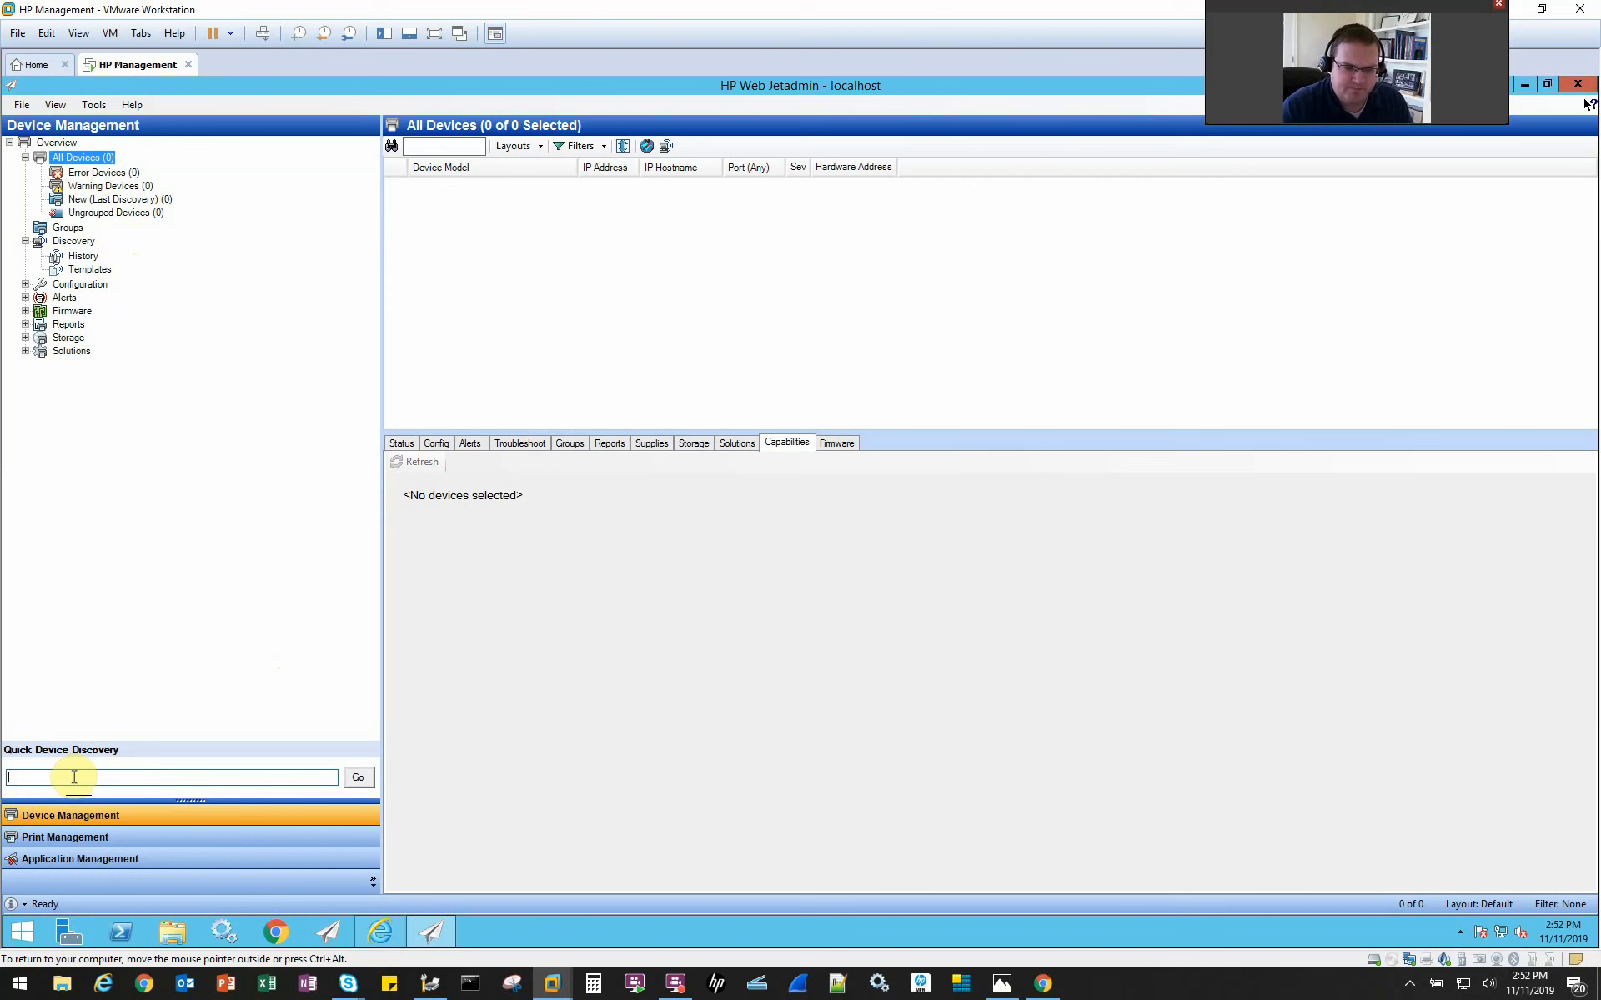
pyautogui.write('192.168.')
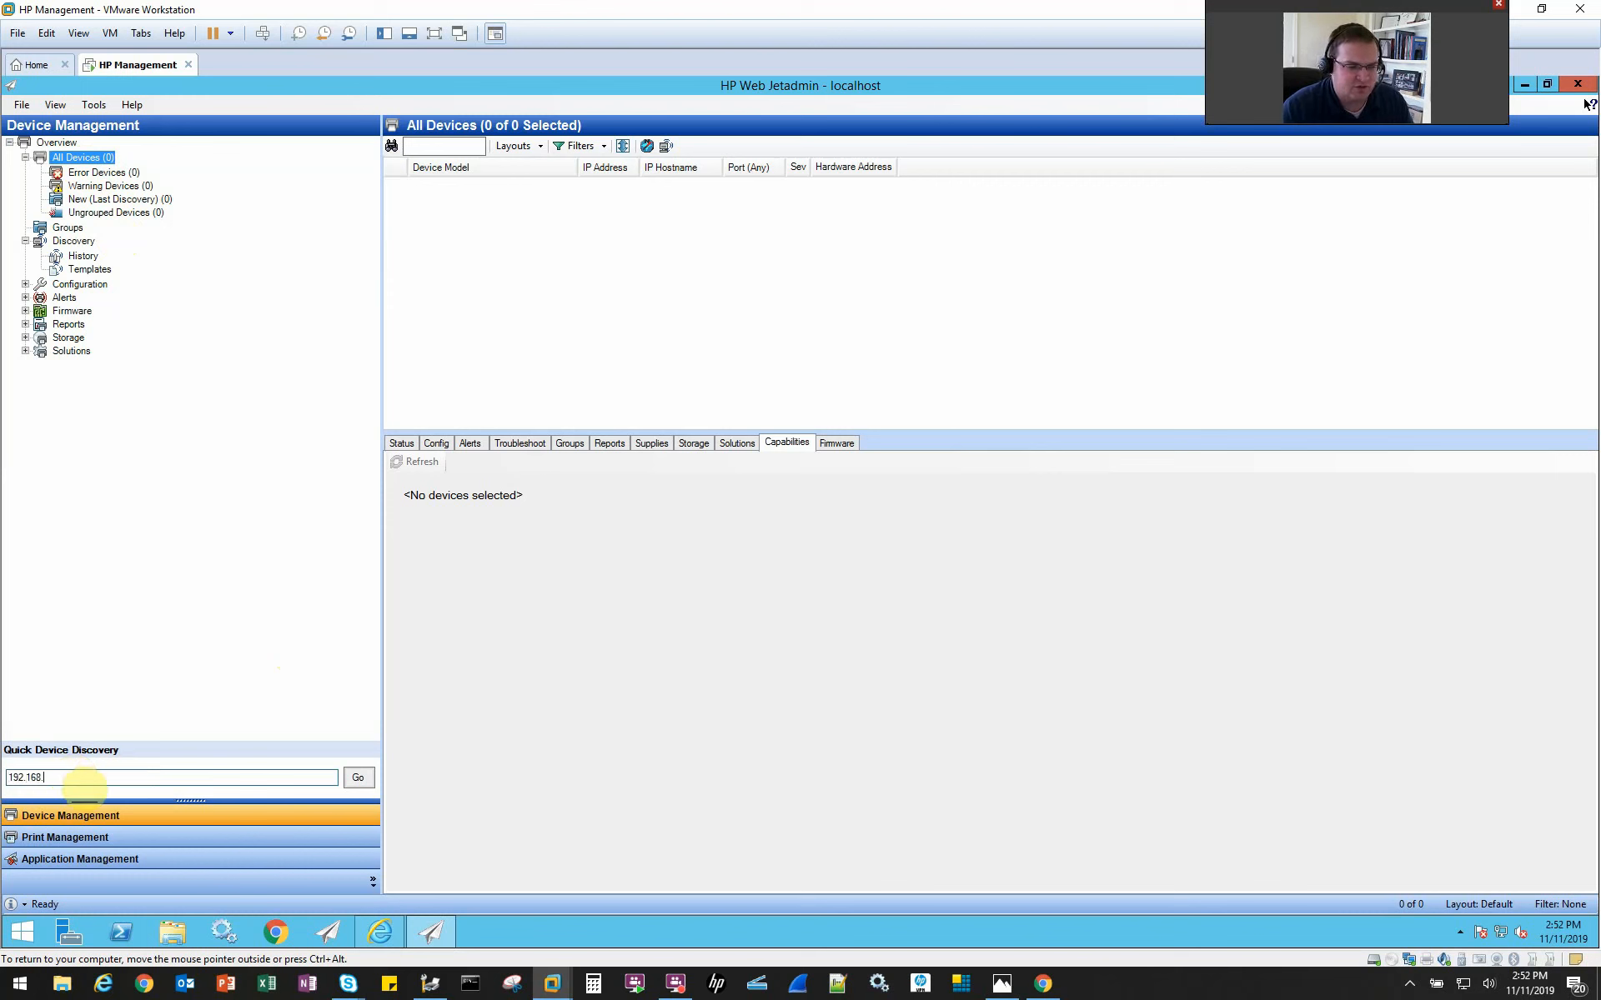
pyautogui.write('0.17')
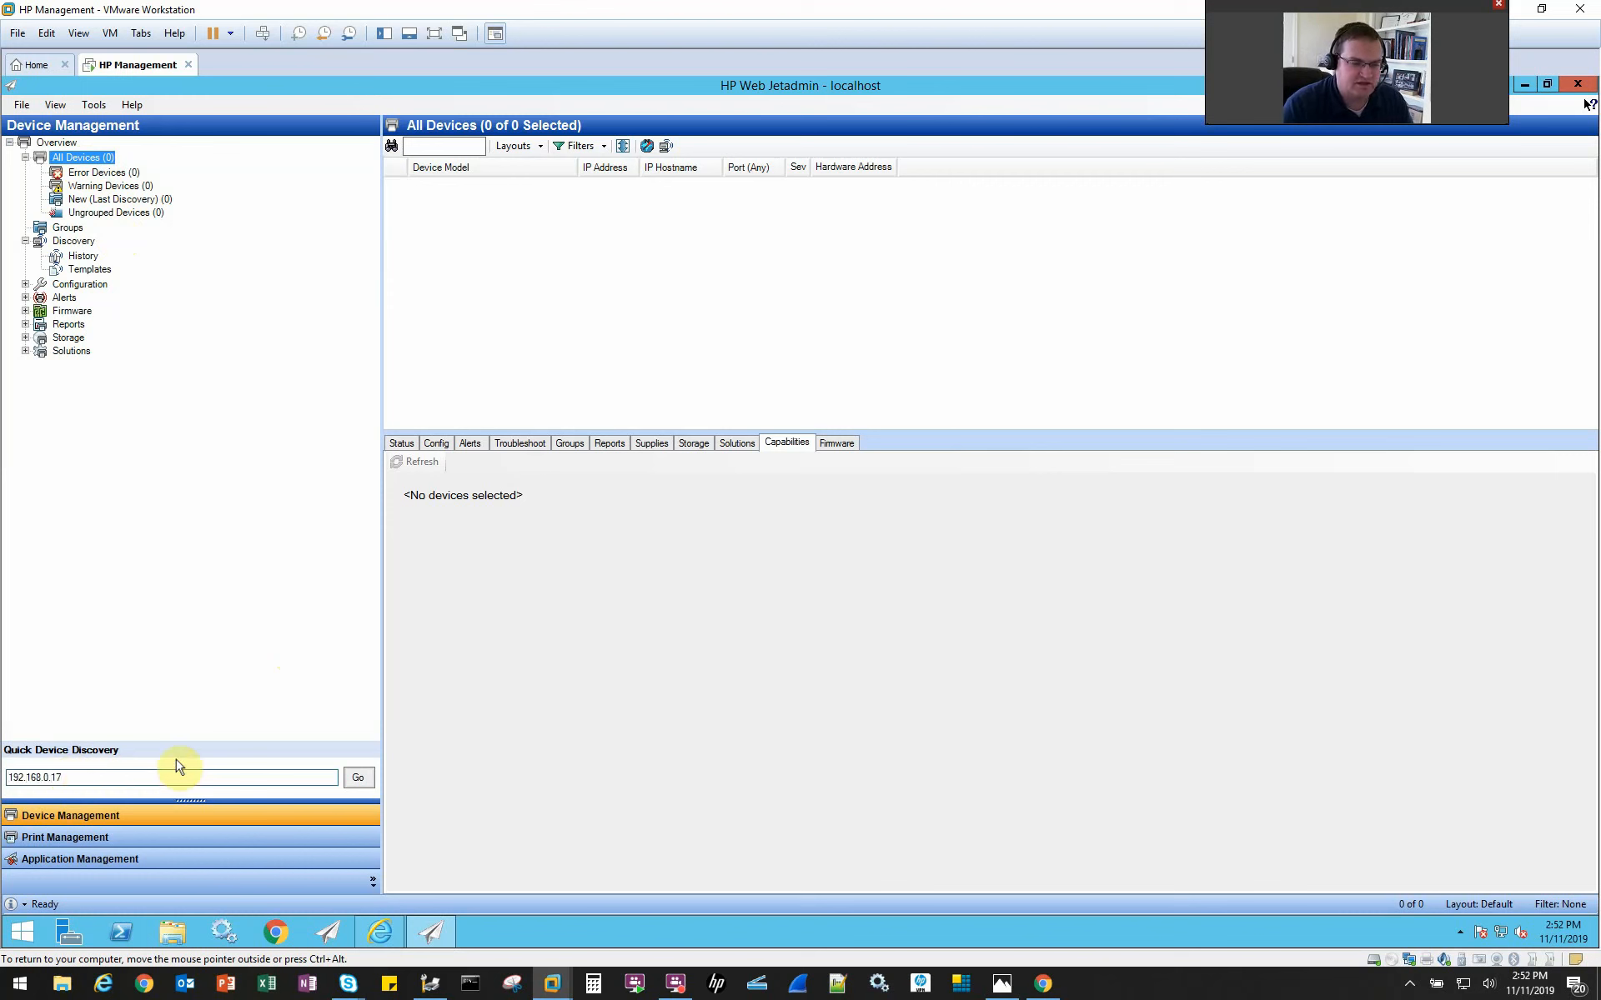
pyautogui.click(358, 778)
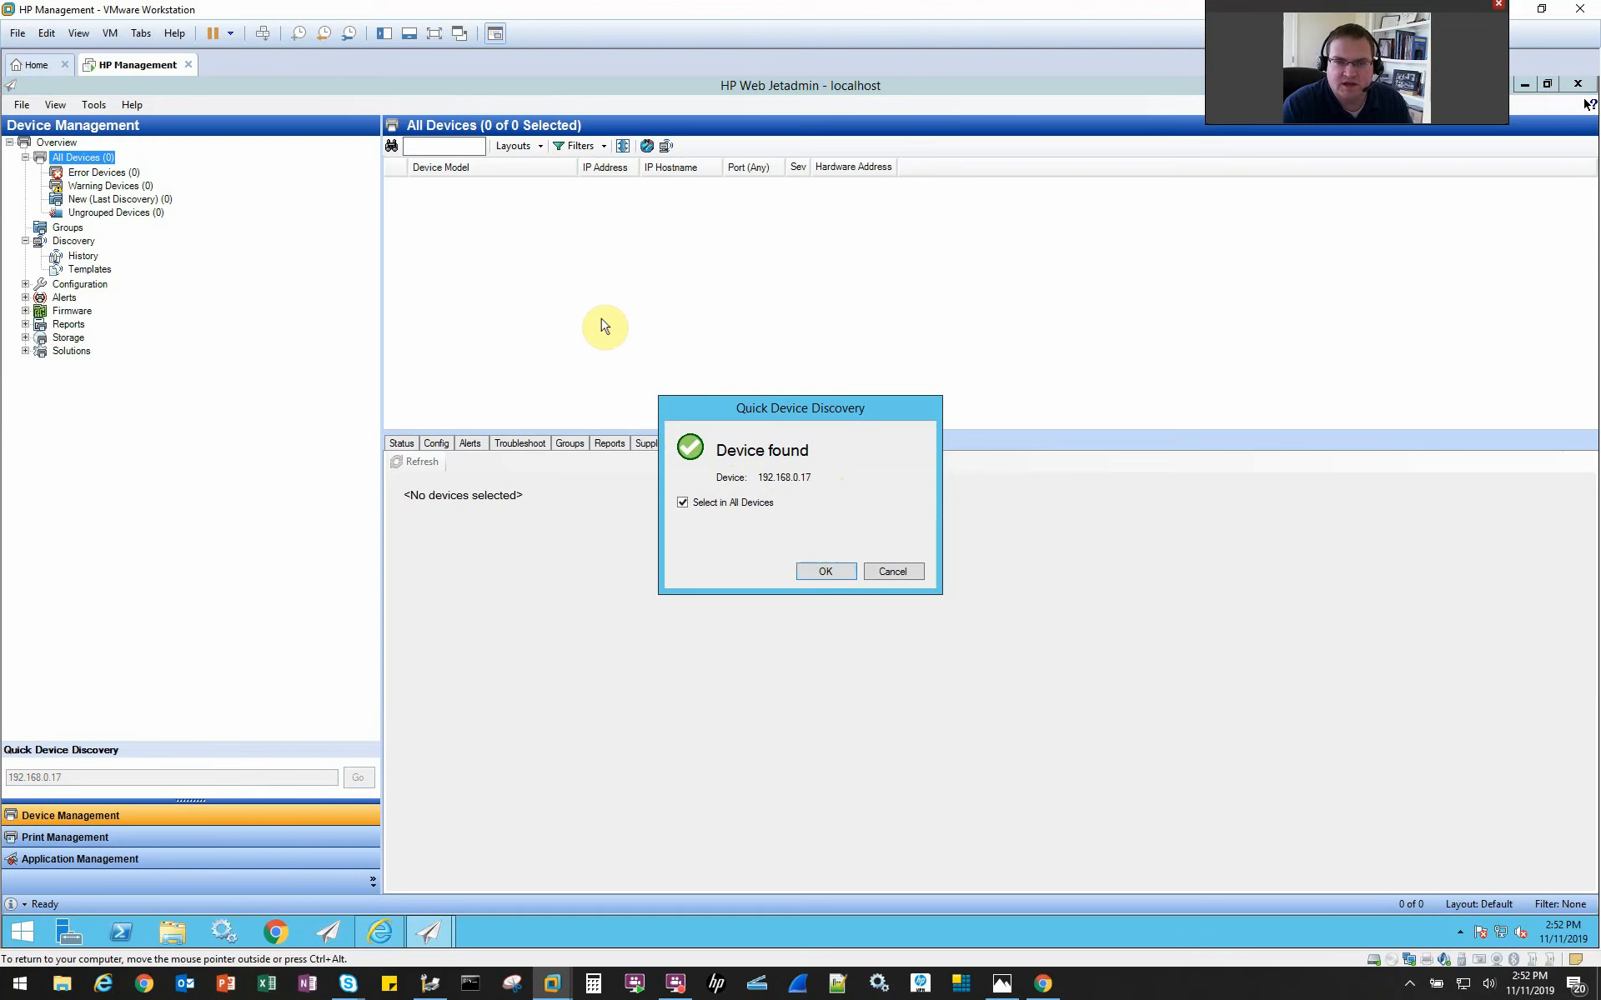
pyautogui.press('Return')
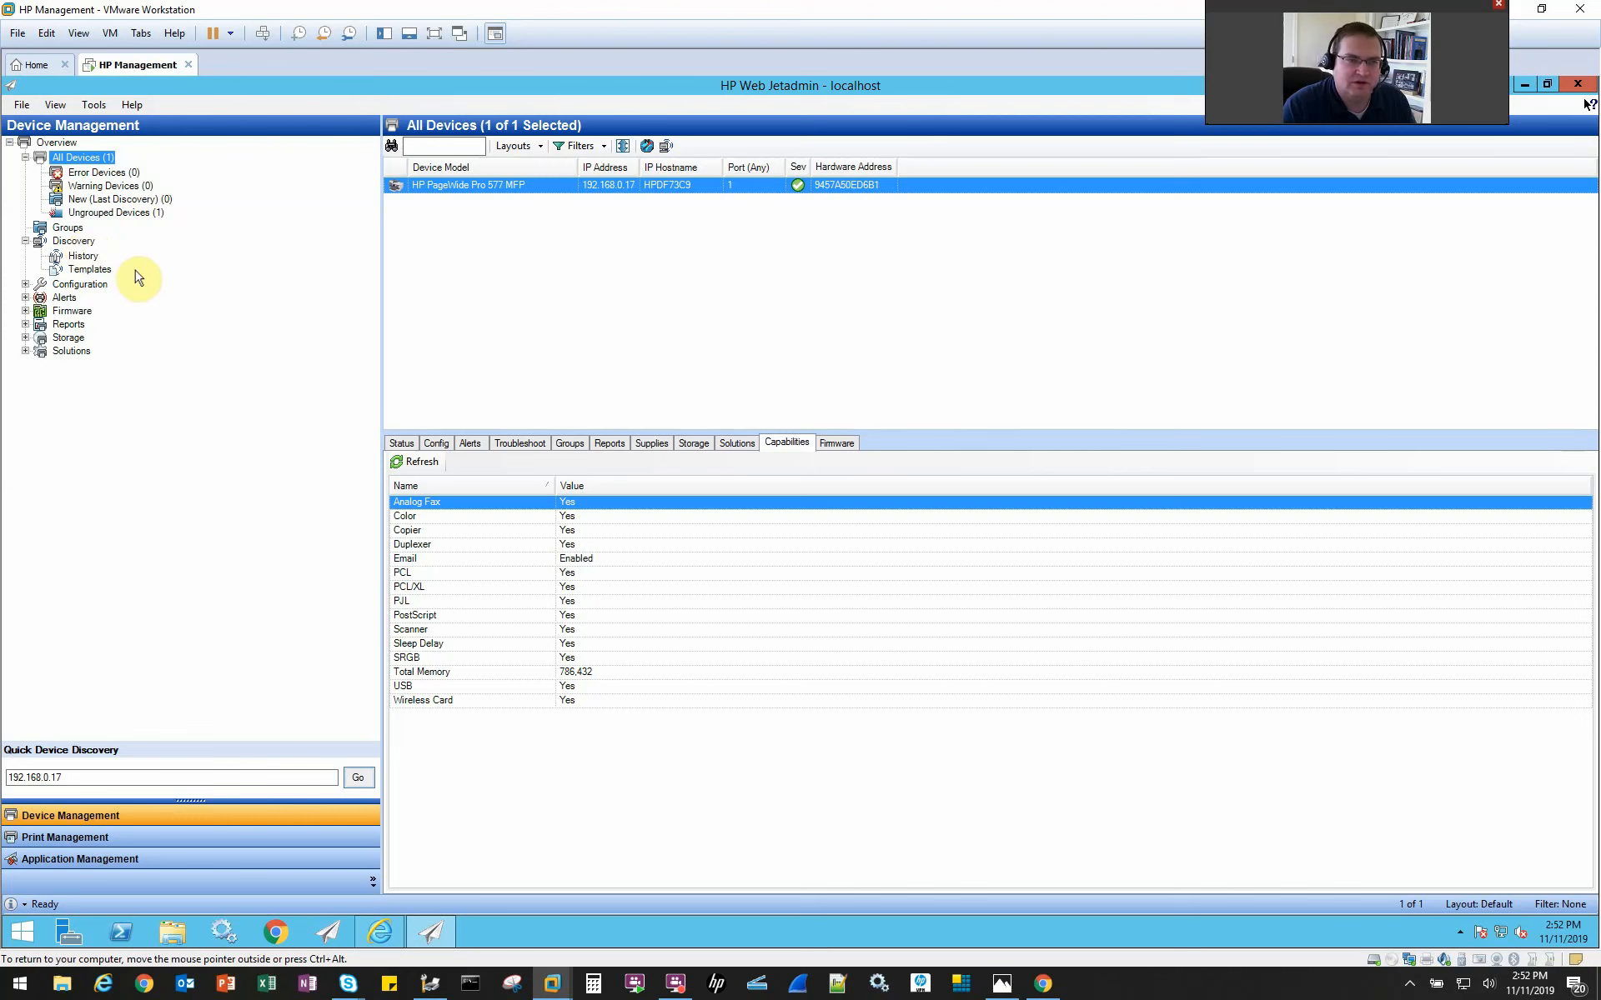
# Start a new discovery template for network connected devices using the IP range method.
pyautogui.click(25, 241)
pyautogui.click(25, 241)
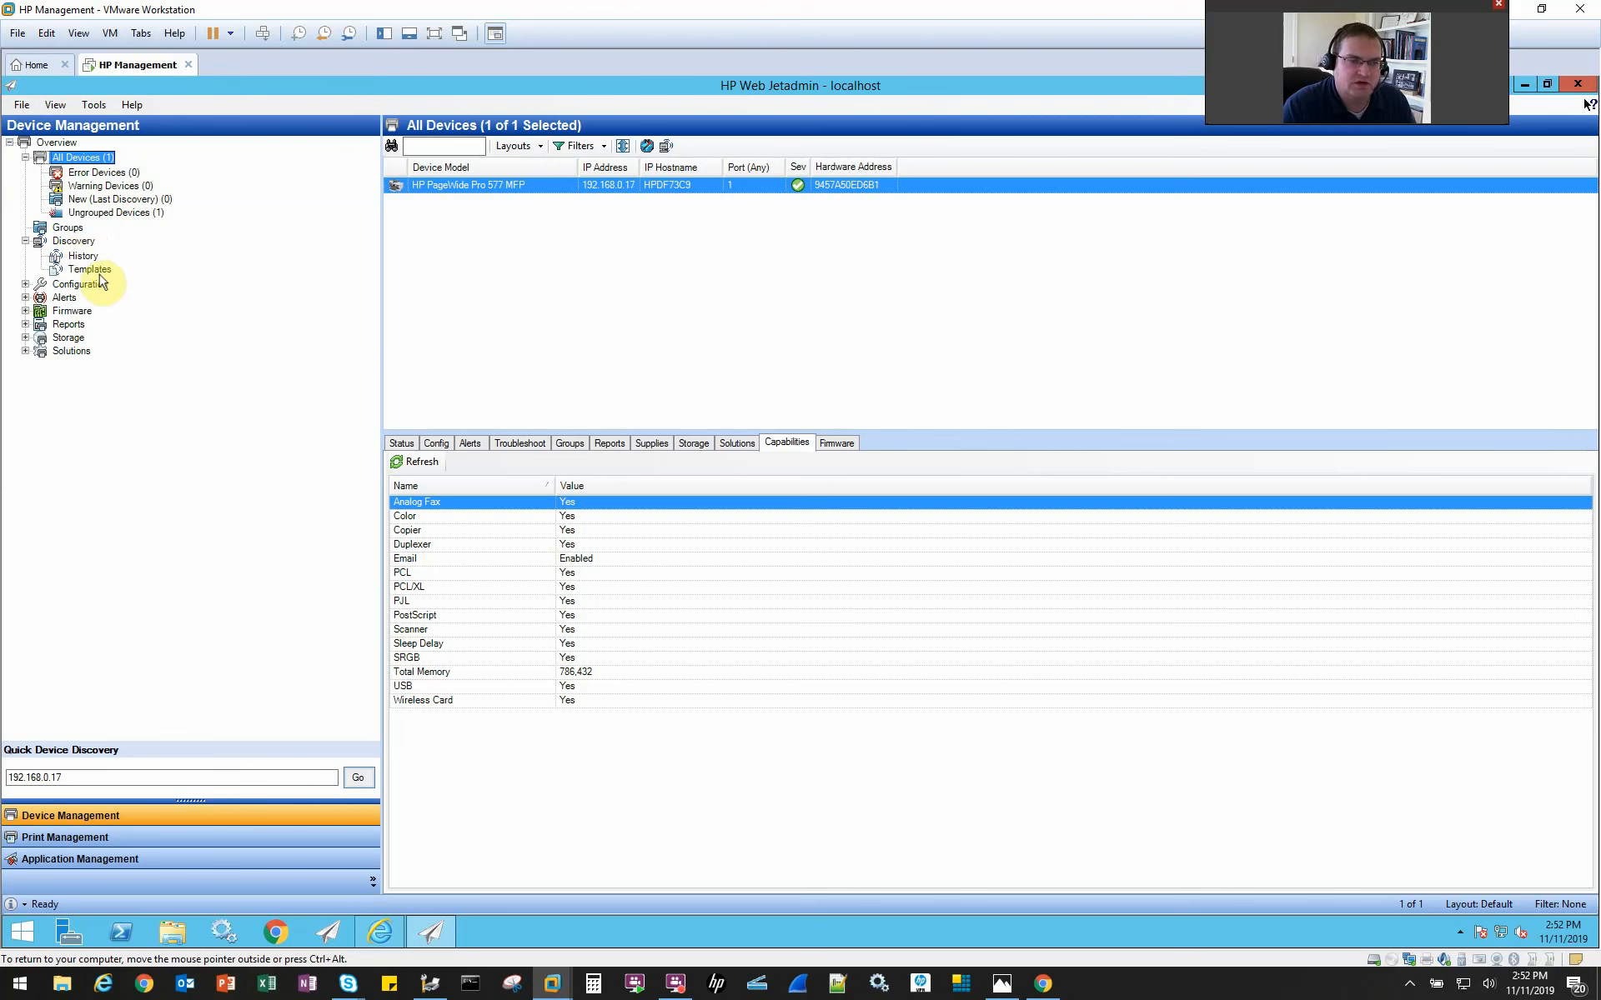
pyautogui.click(91, 270)
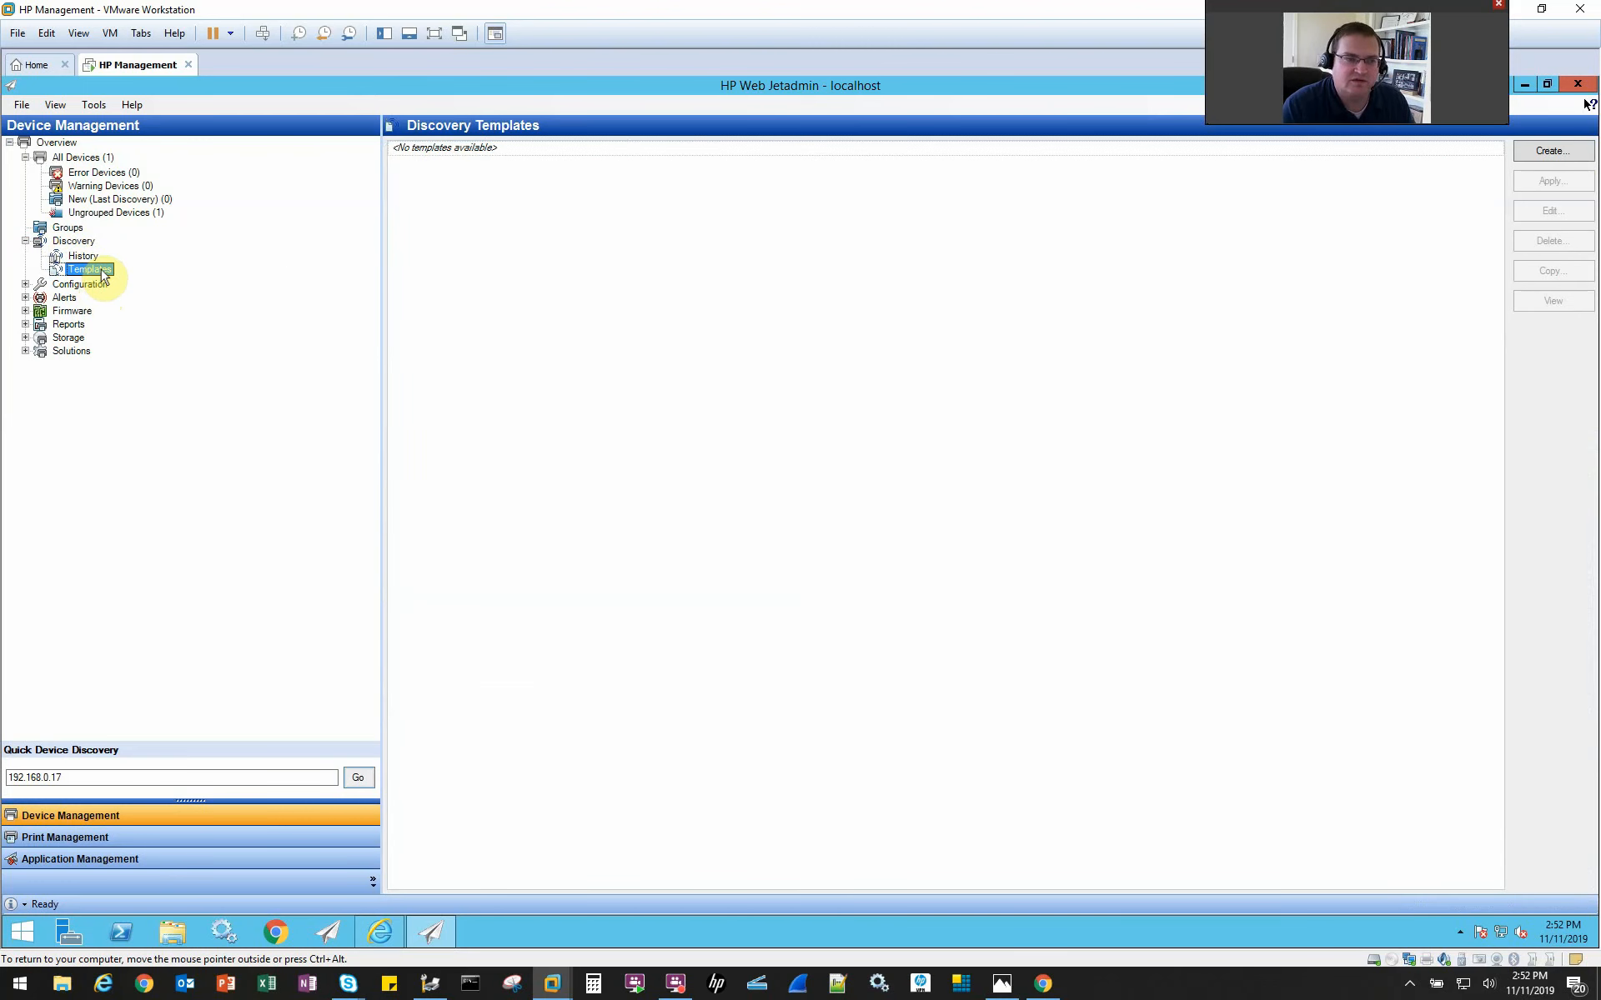
pyautogui.rightClick(102, 272)
pyautogui.click(143, 276)
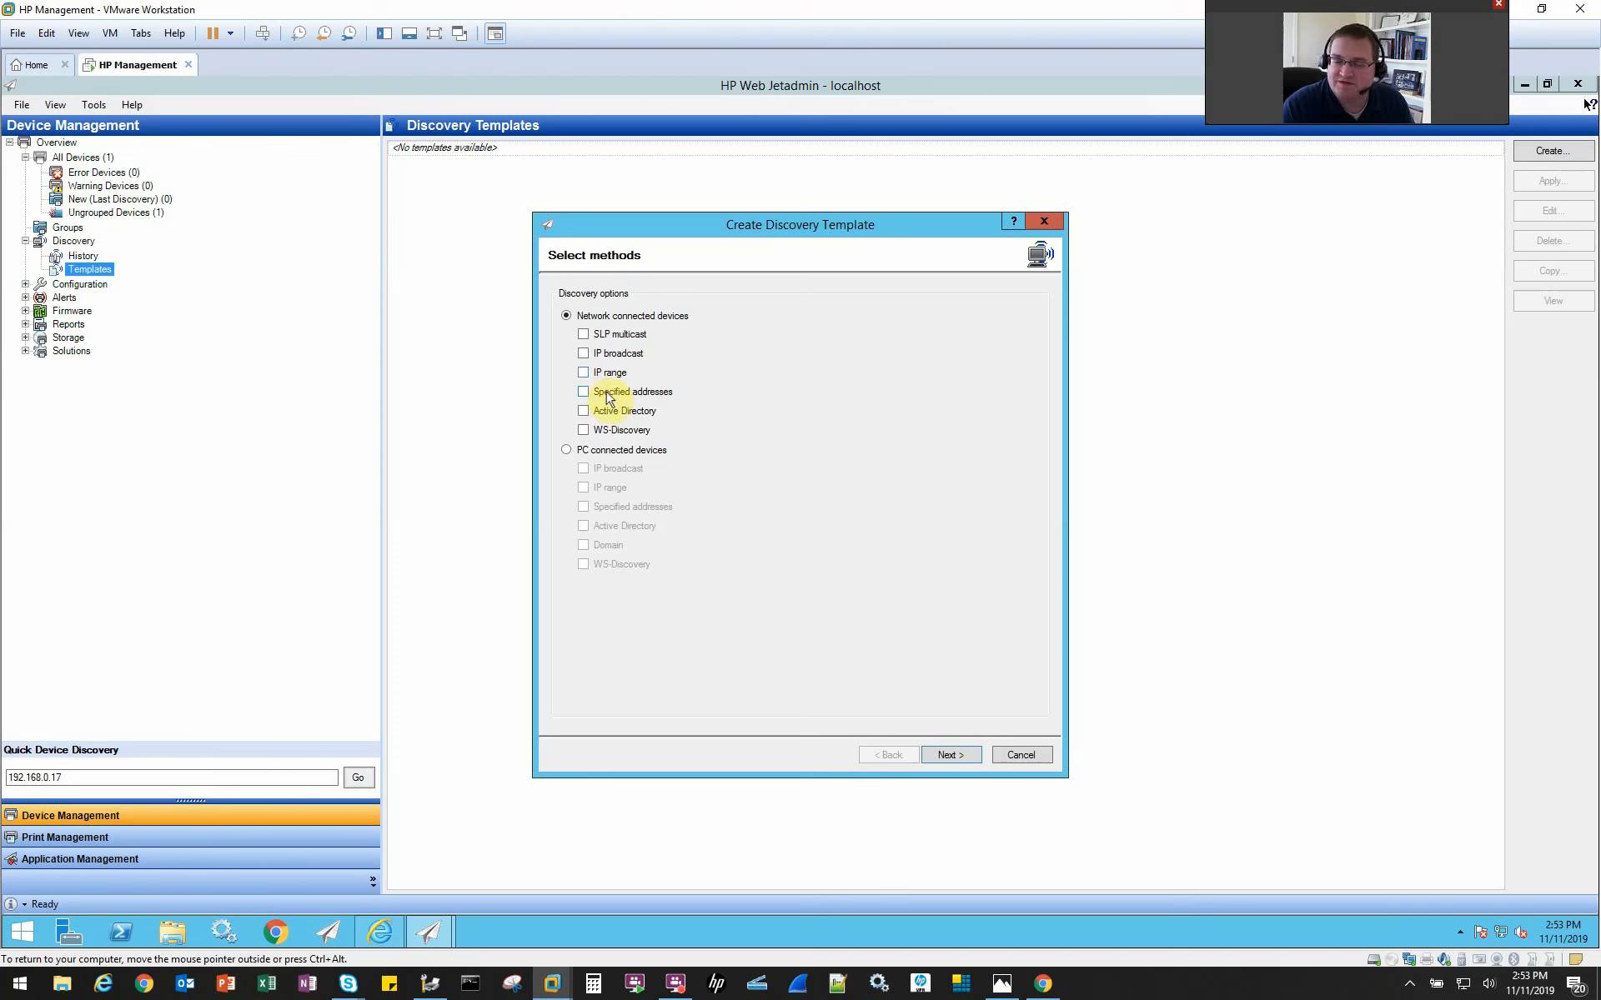
pyautogui.click(612, 395)
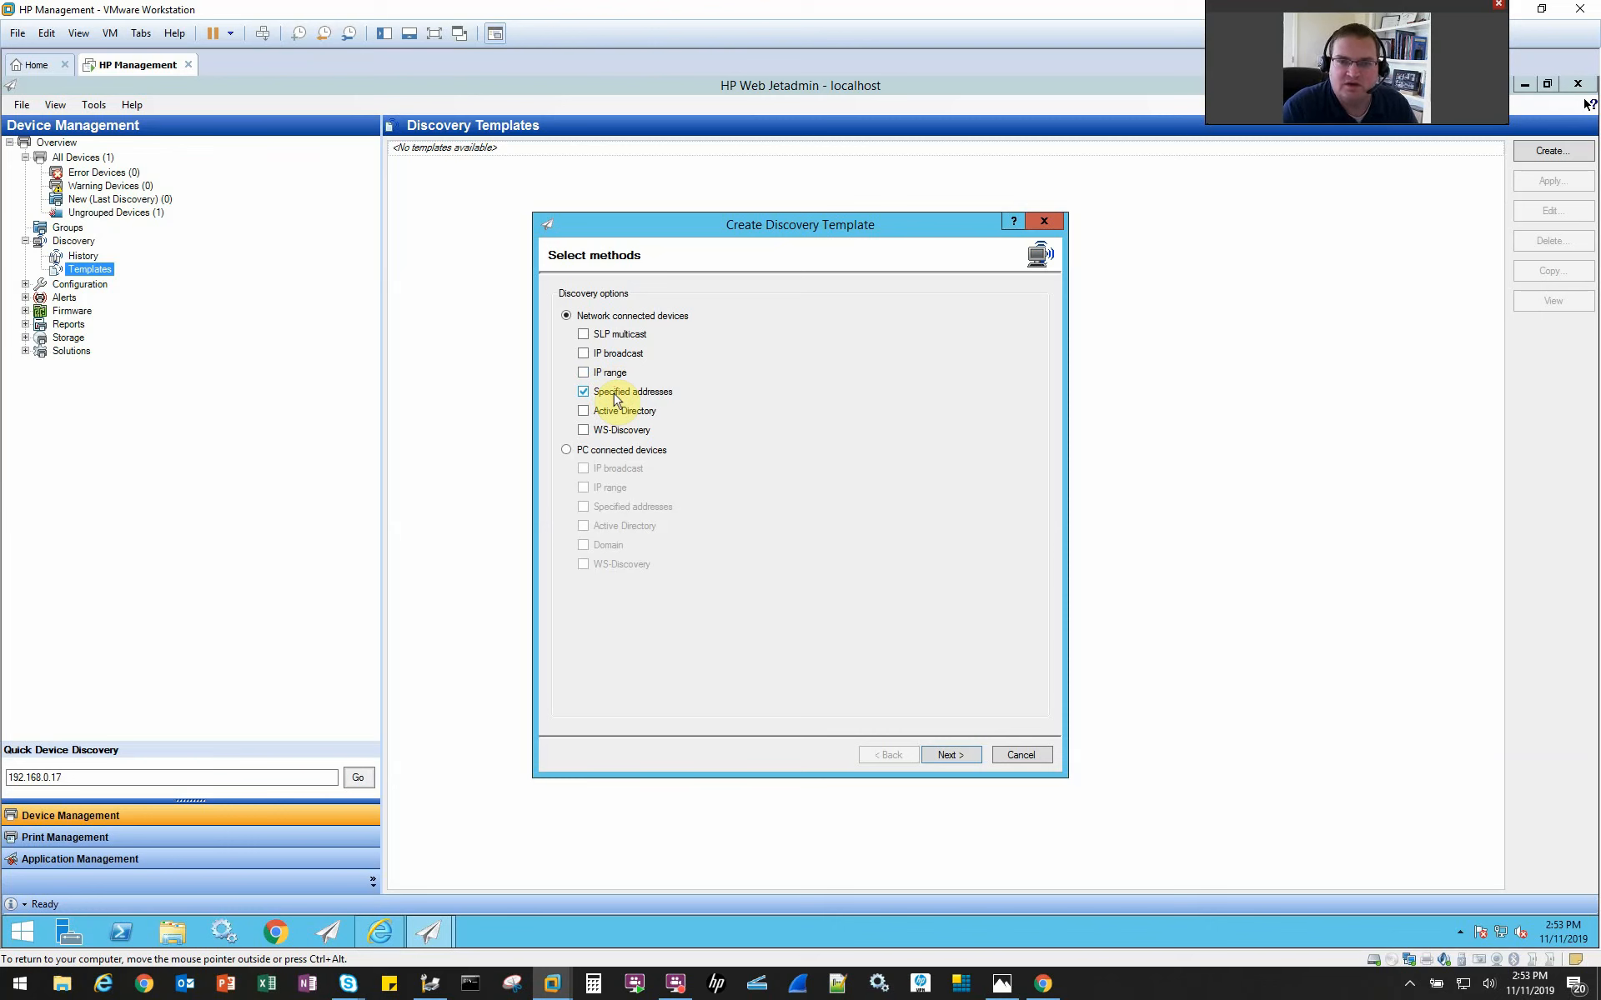
pyautogui.click(614, 394)
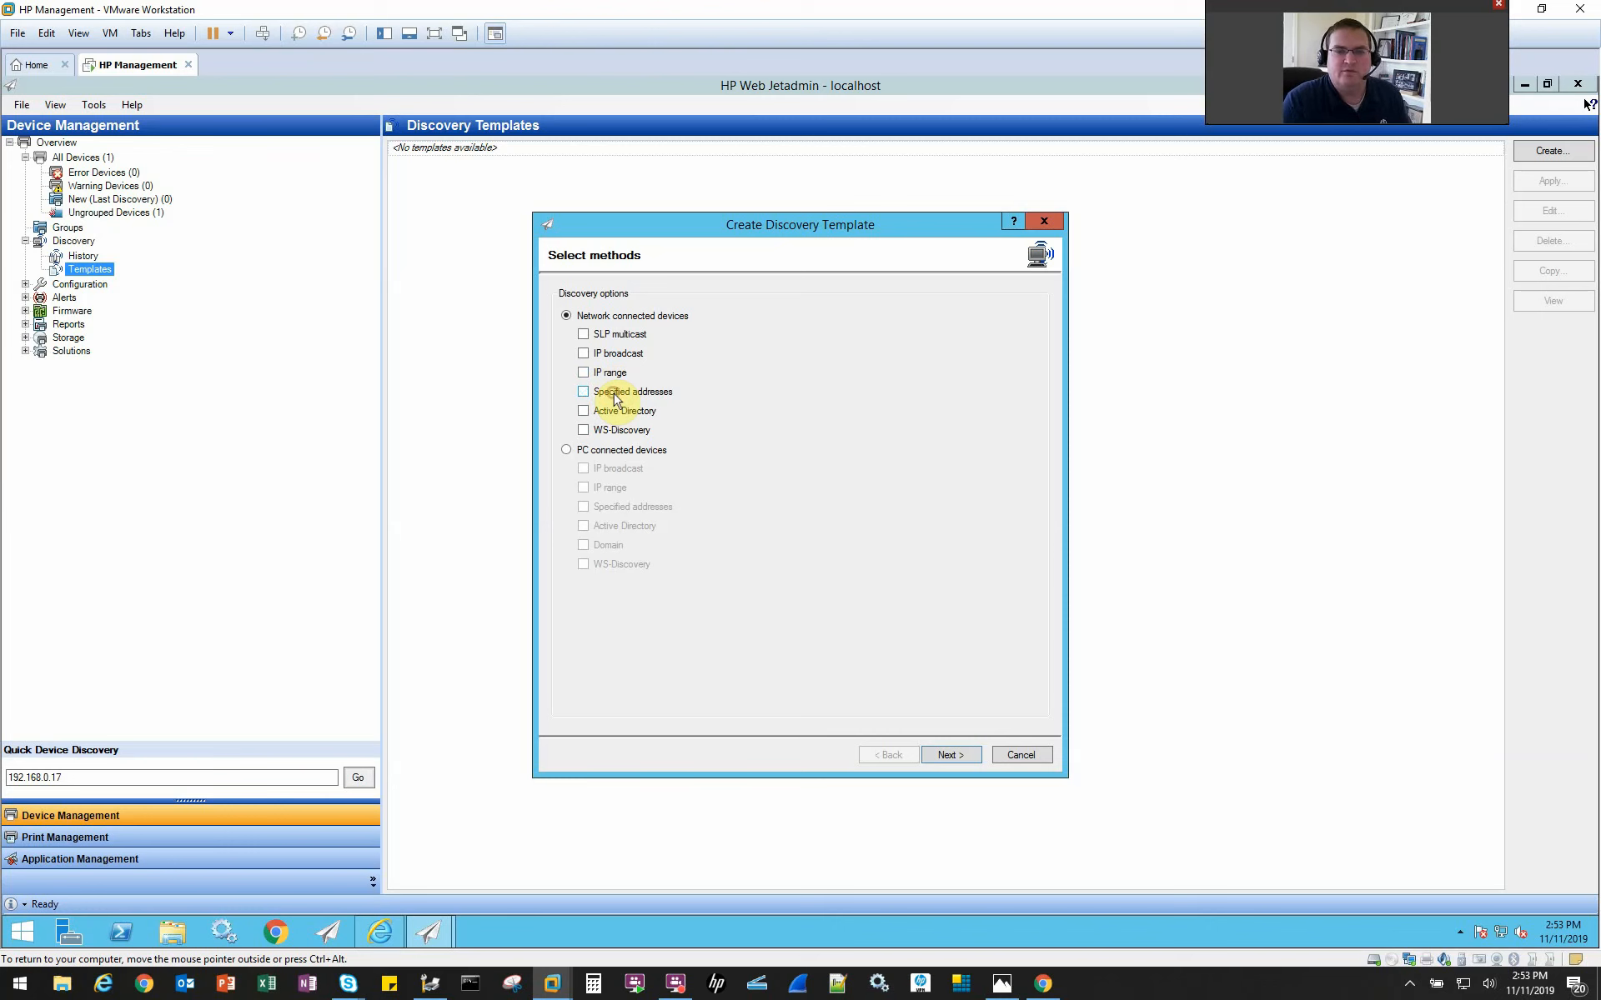
pyautogui.click(617, 374)
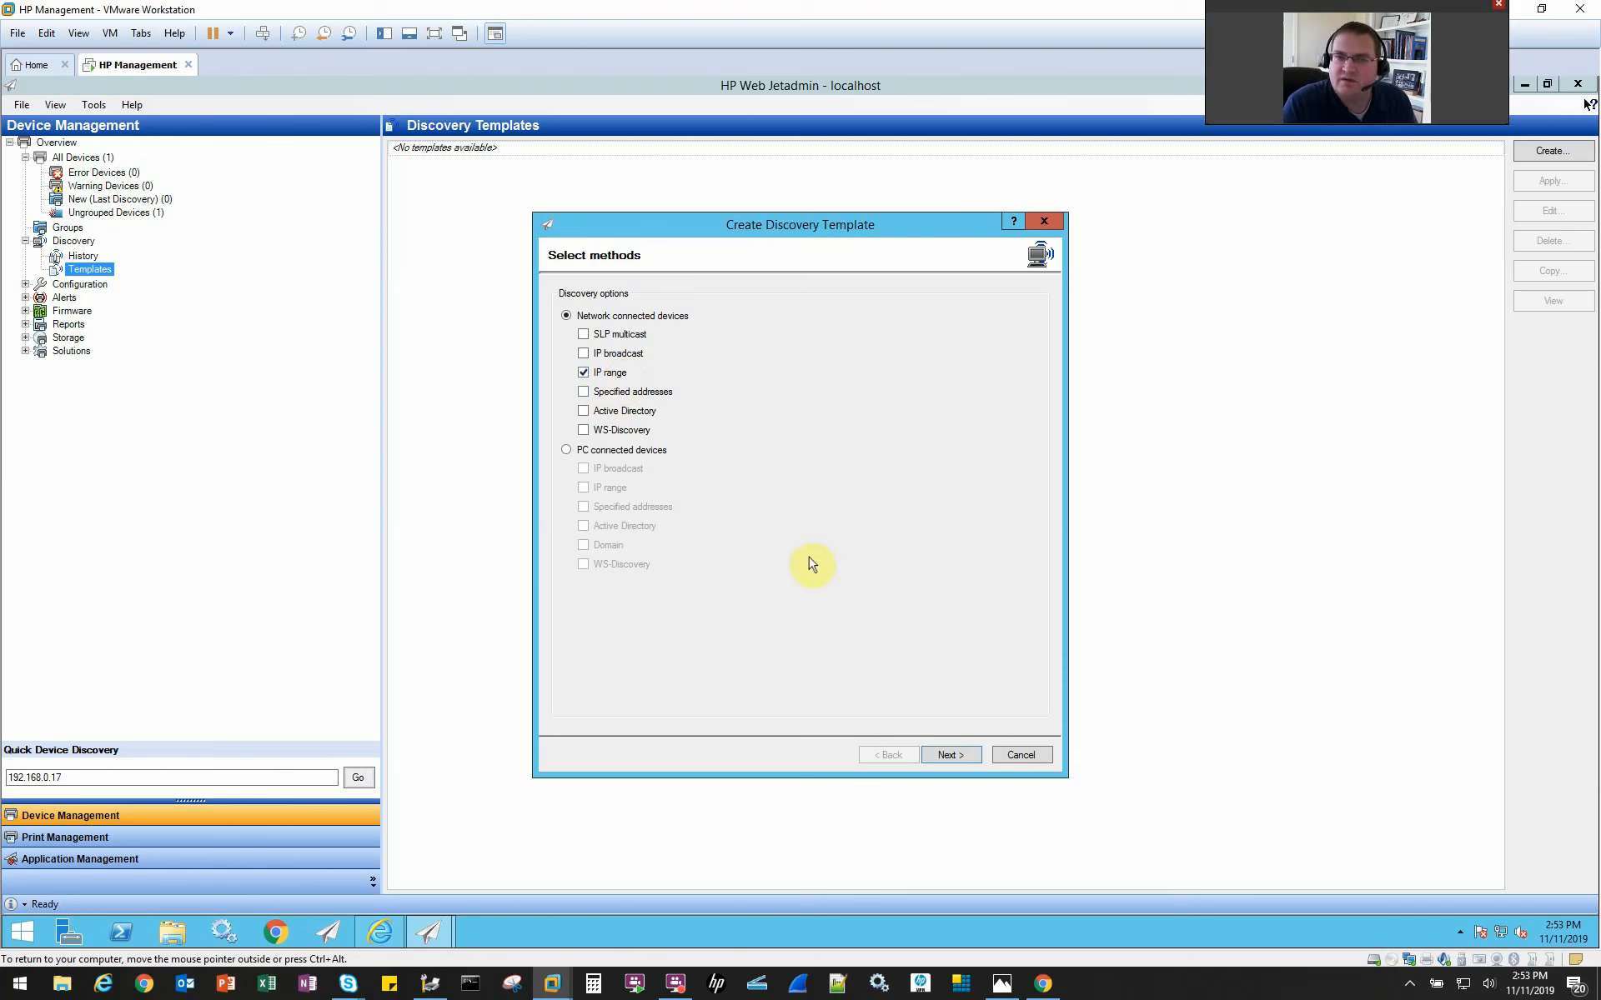
pyautogui.click(951, 756)
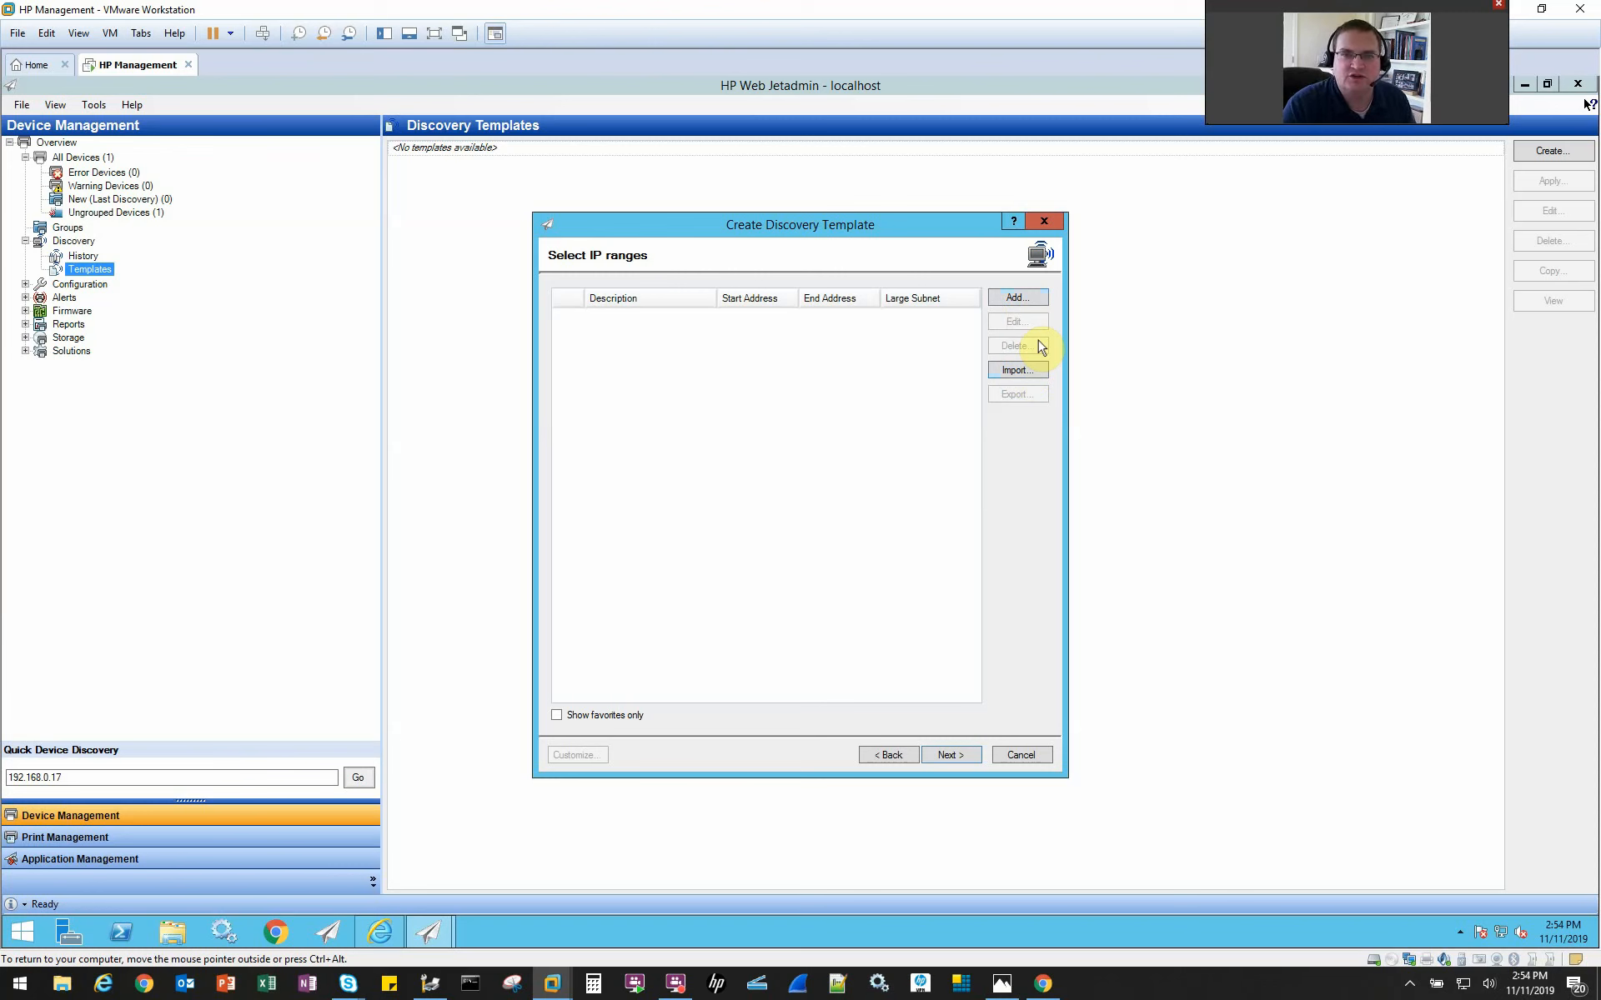
# Define an IP range for the template from 192.168.0.5 to 192.168.0.30.
pyautogui.click(1013, 297)
pyautogui.write('19')
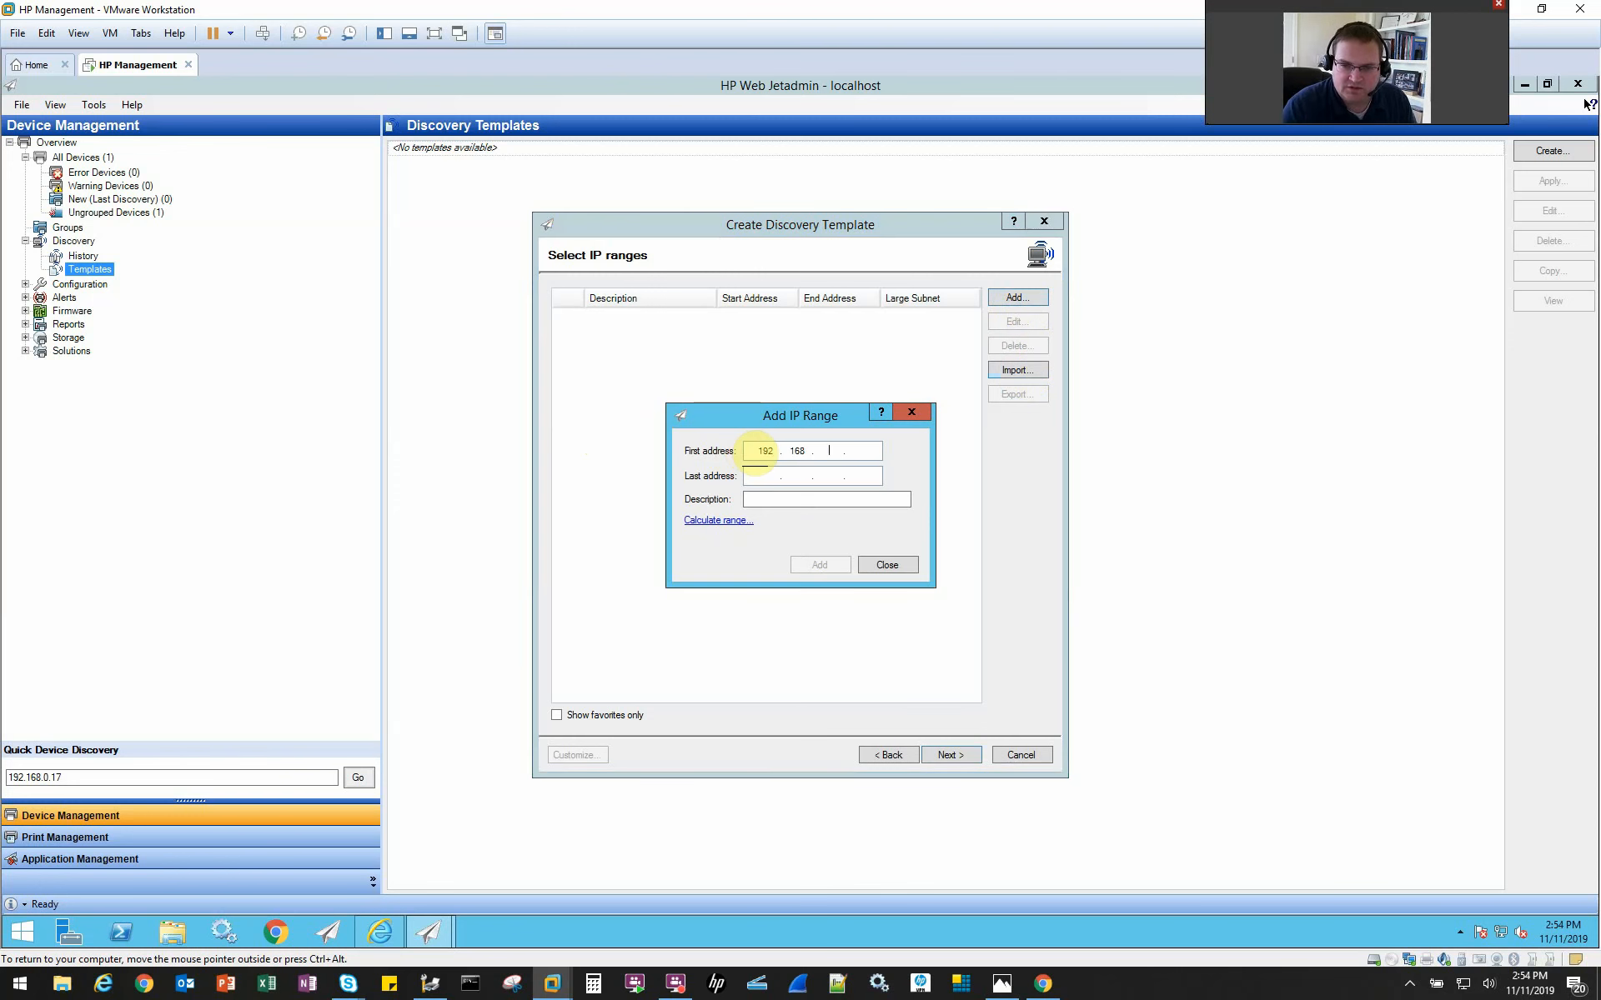
pyautogui.write('2 . 168 . 0')
pyautogui.click(865, 451)
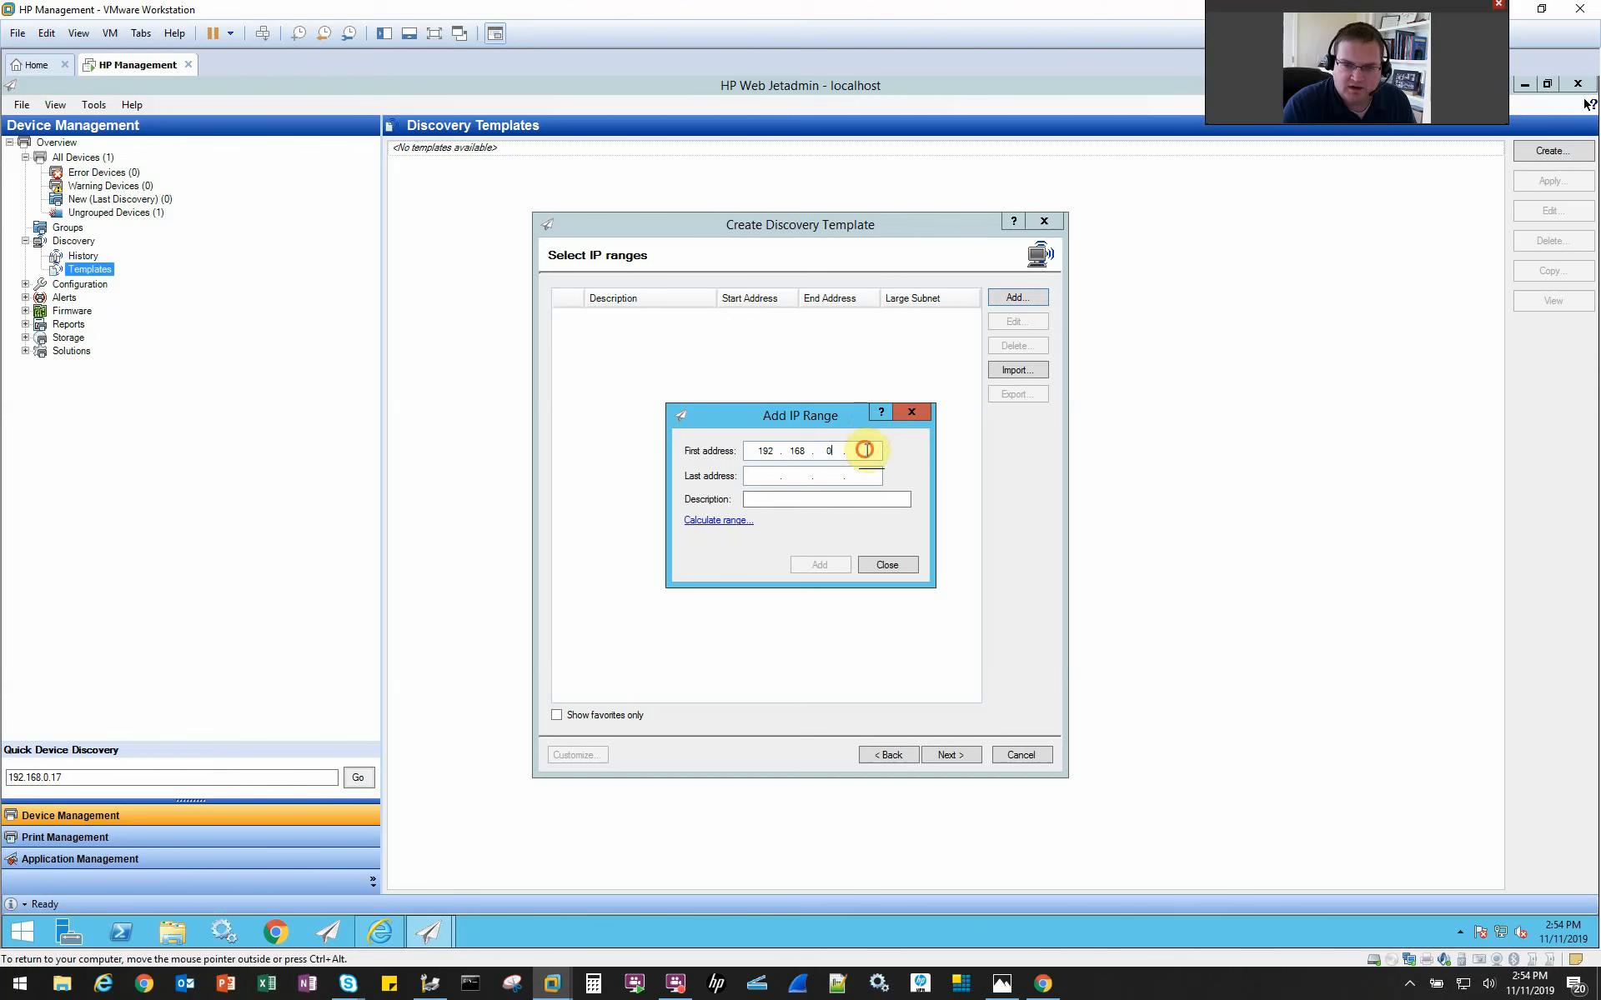
pyautogui.write('5')
pyautogui.click(764, 477)
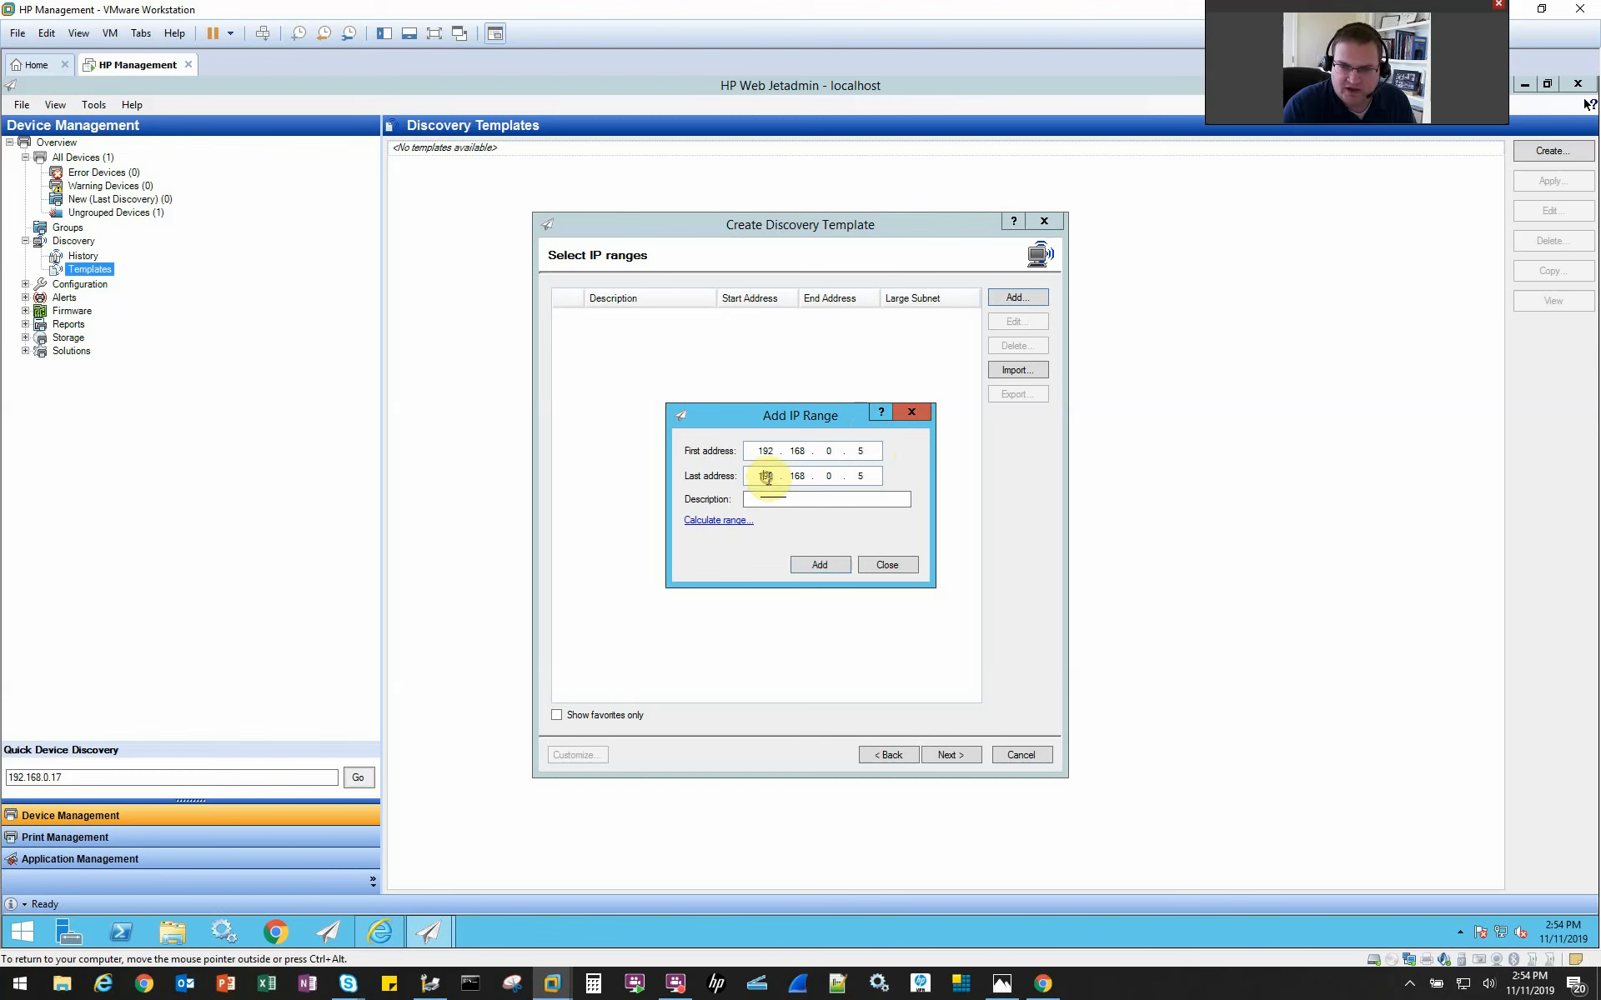
pyautogui.press('BackSpace')
pyautogui.press('BackSpace')
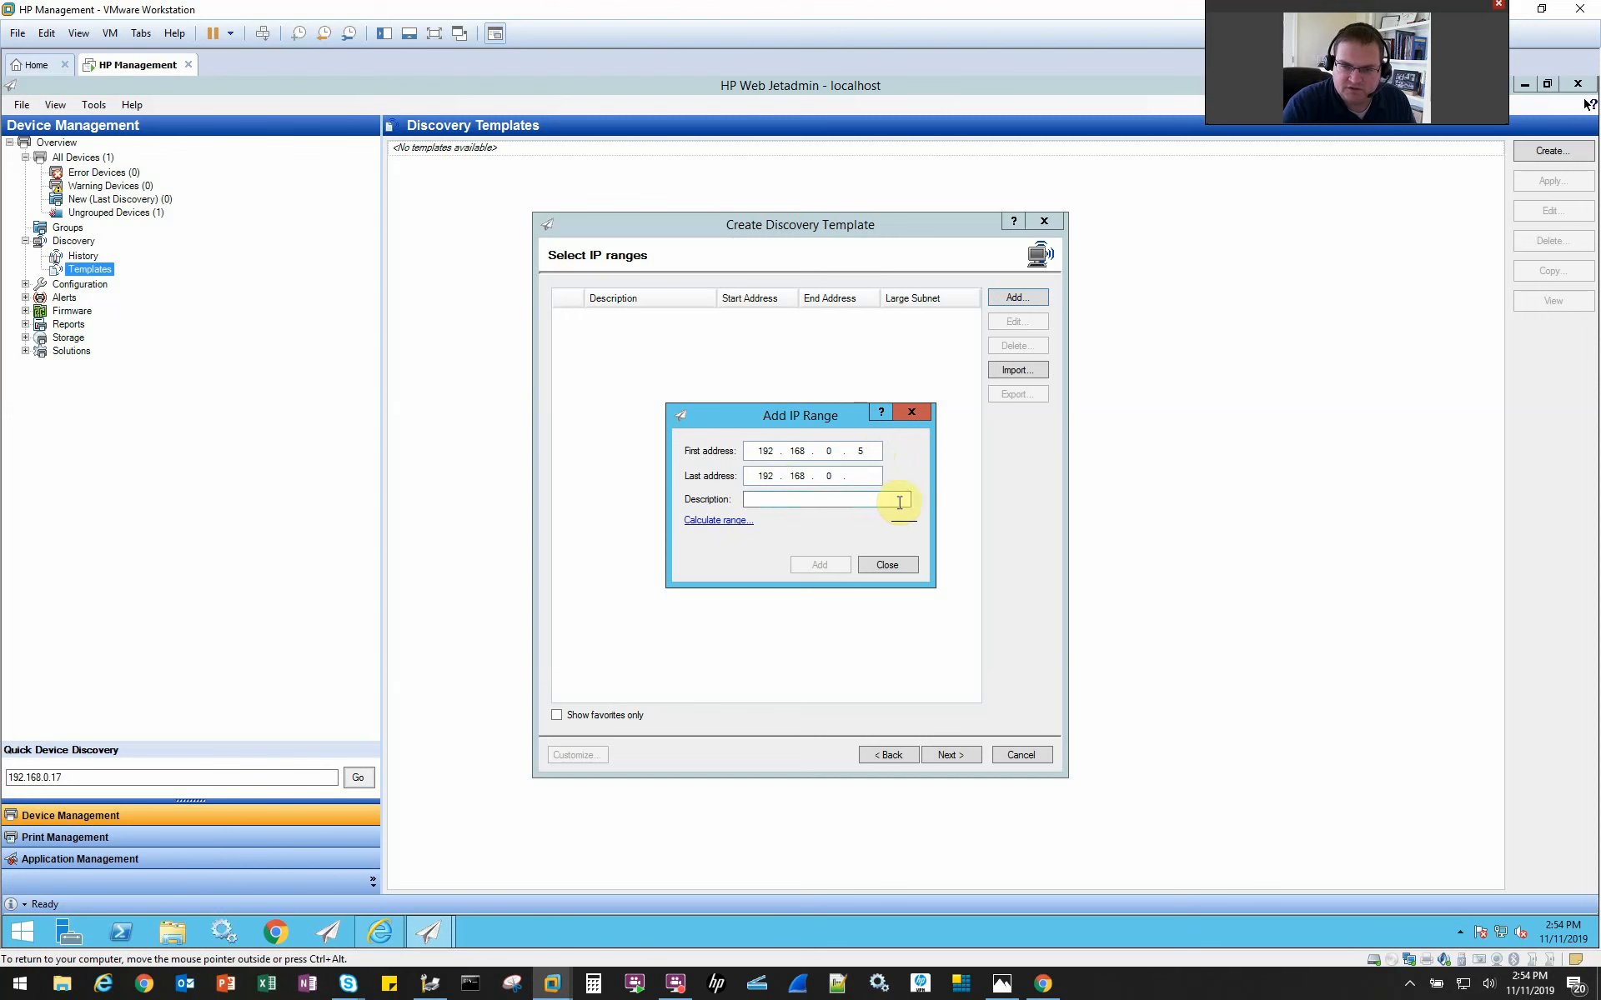
pyautogui.click(873, 477)
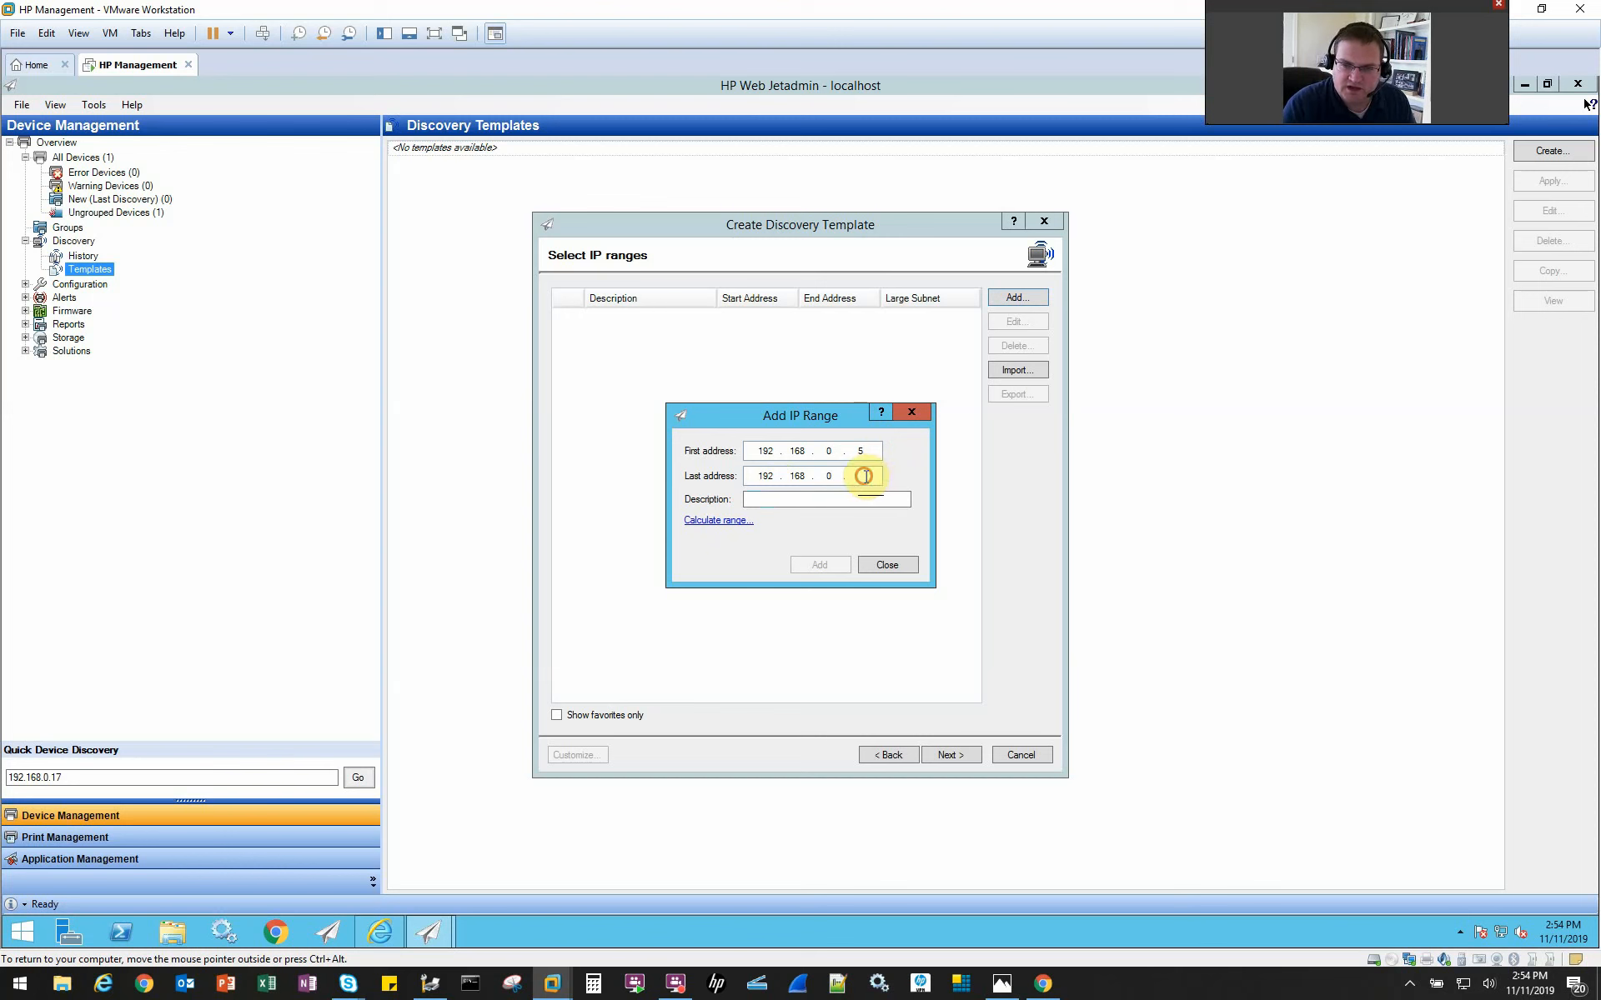
pyautogui.write('30')
# Describe the IP range with the lab owner's first name followed by "Lab" and add it to the template.
pyautogui.click(837, 498)
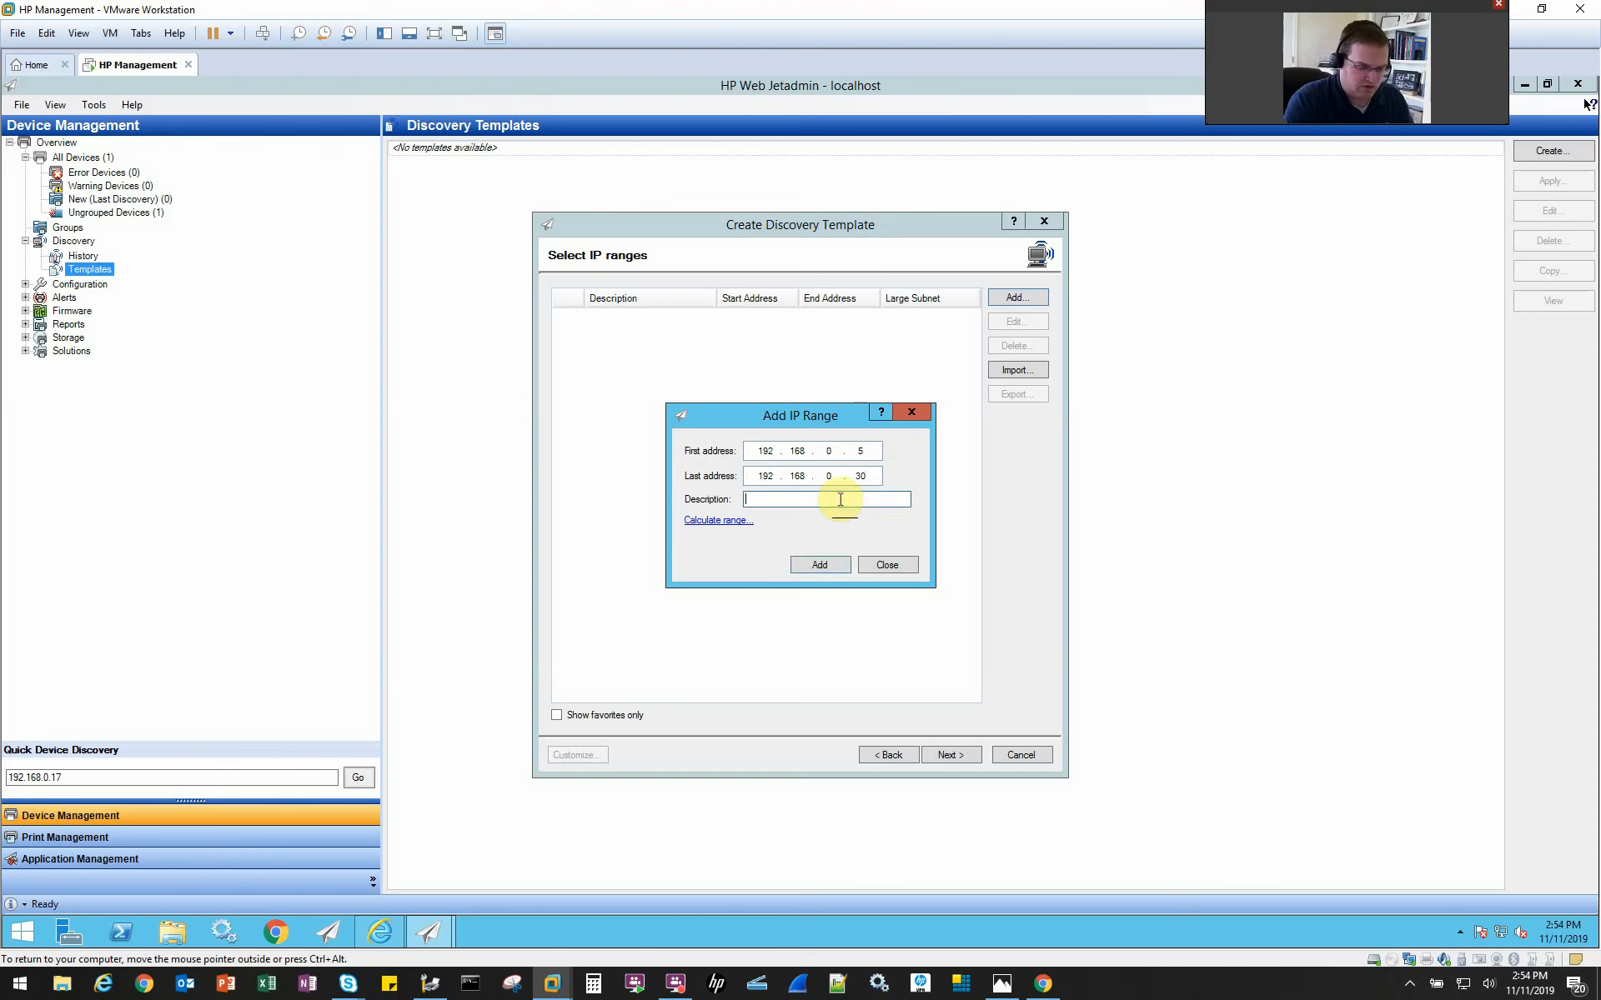
pyautogui.write('Jeremy')
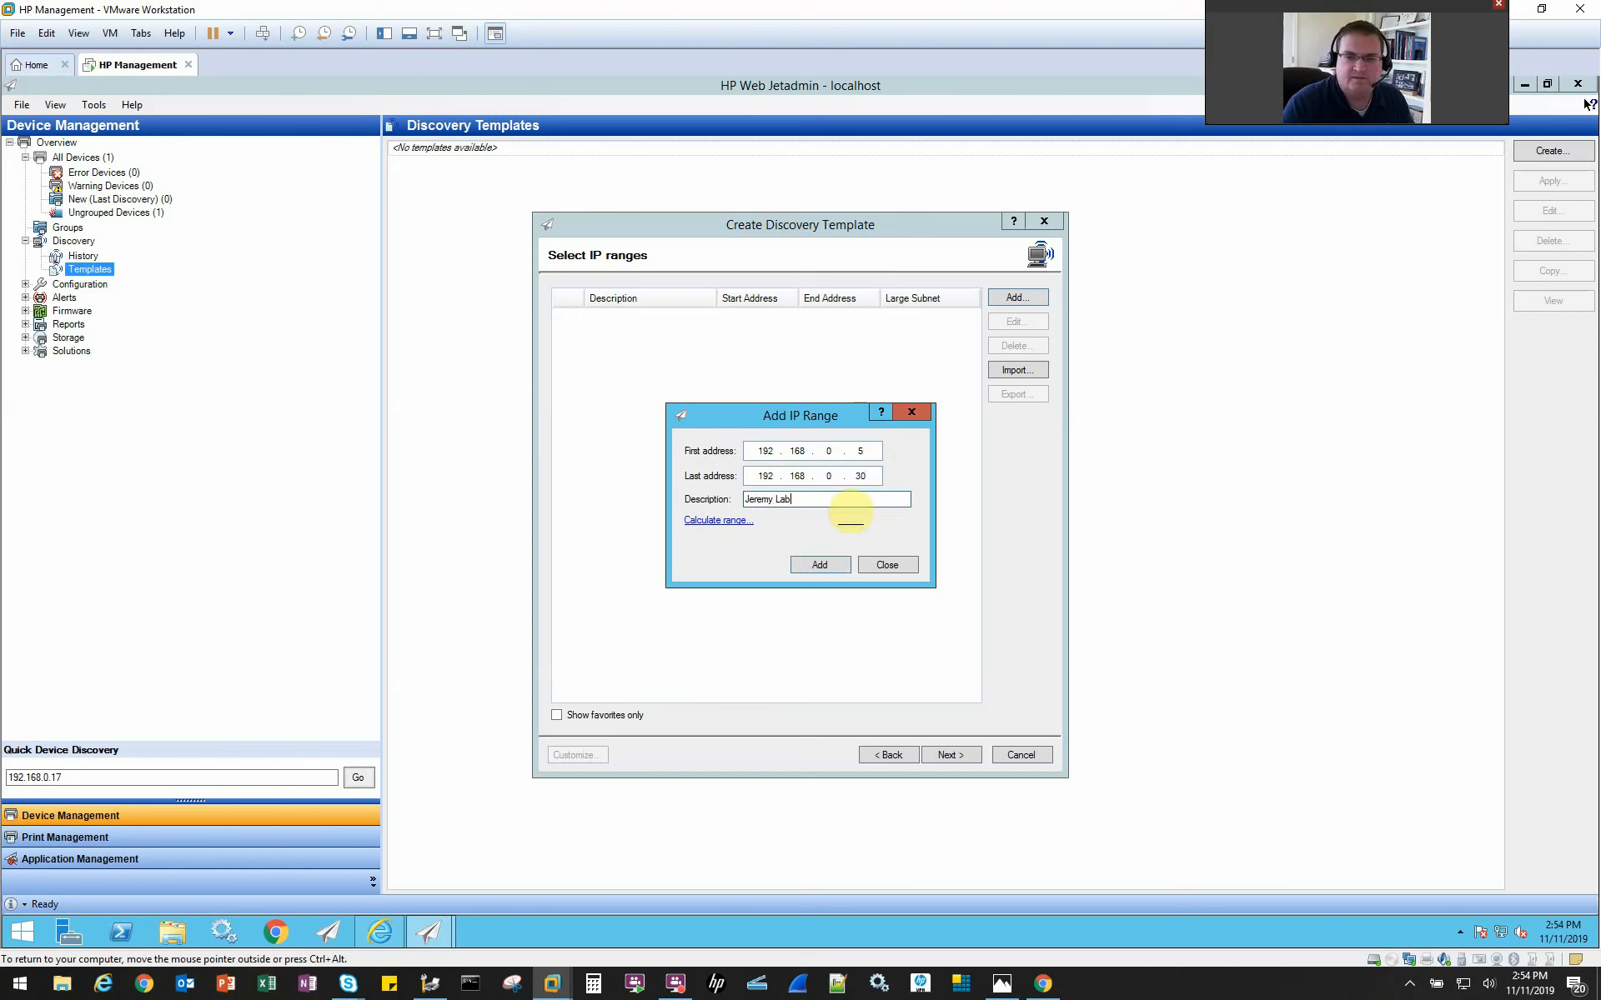
pyautogui.write(' Lab')
pyautogui.click(820, 564)
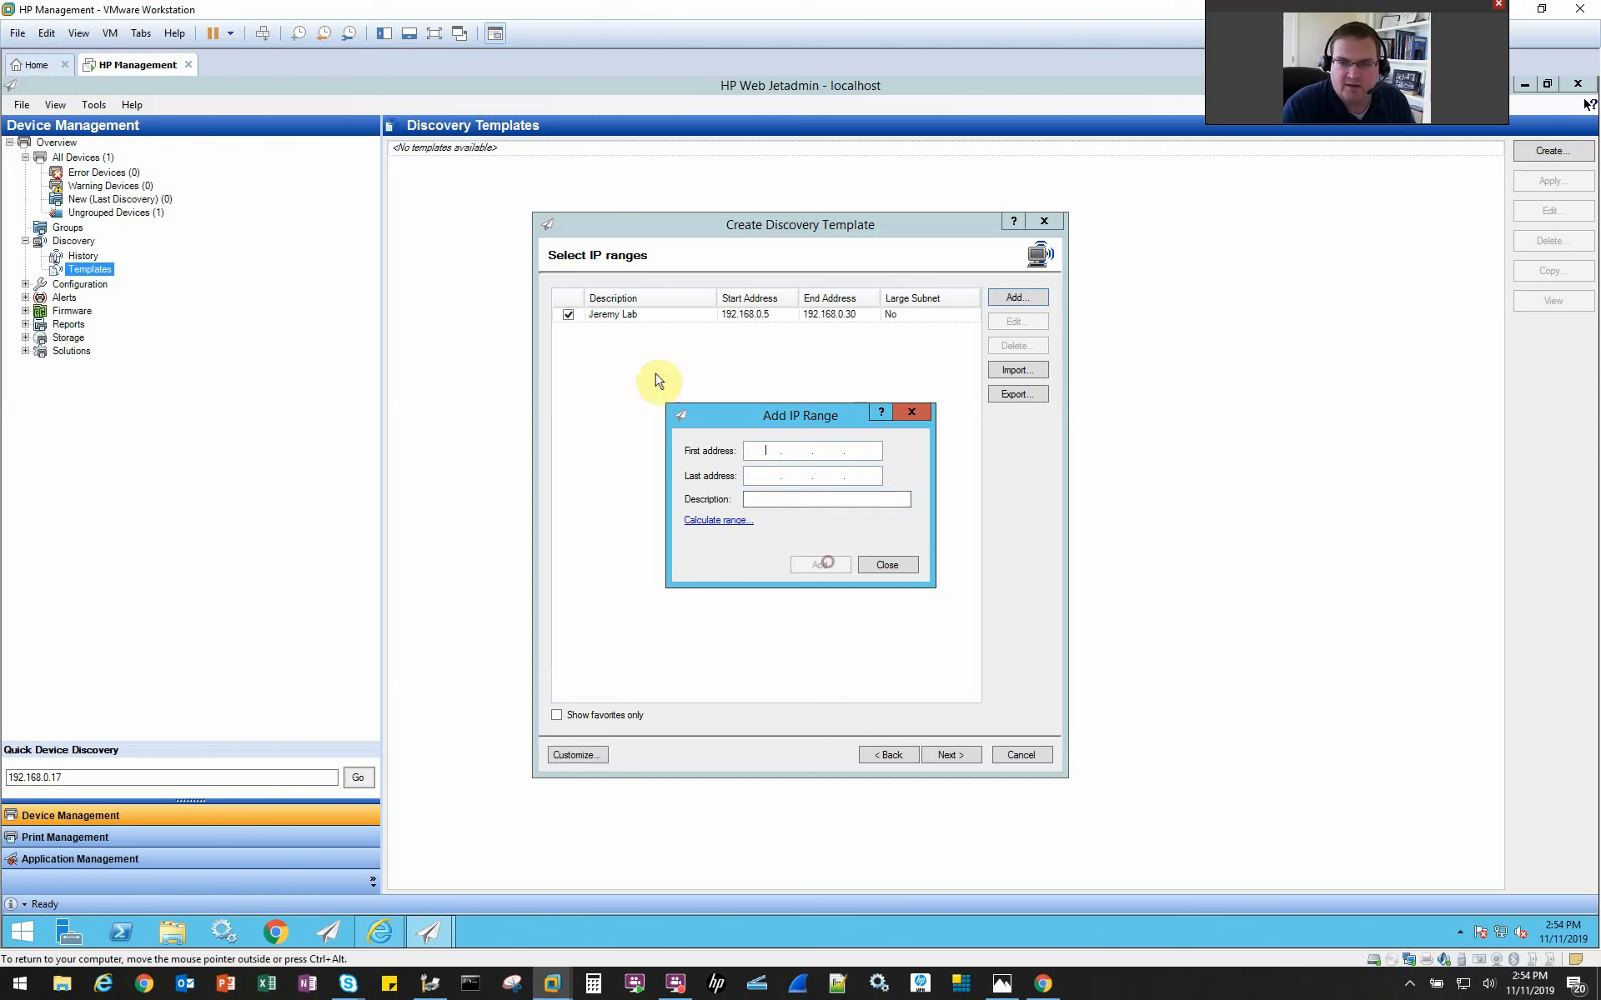
pyautogui.click(887, 566)
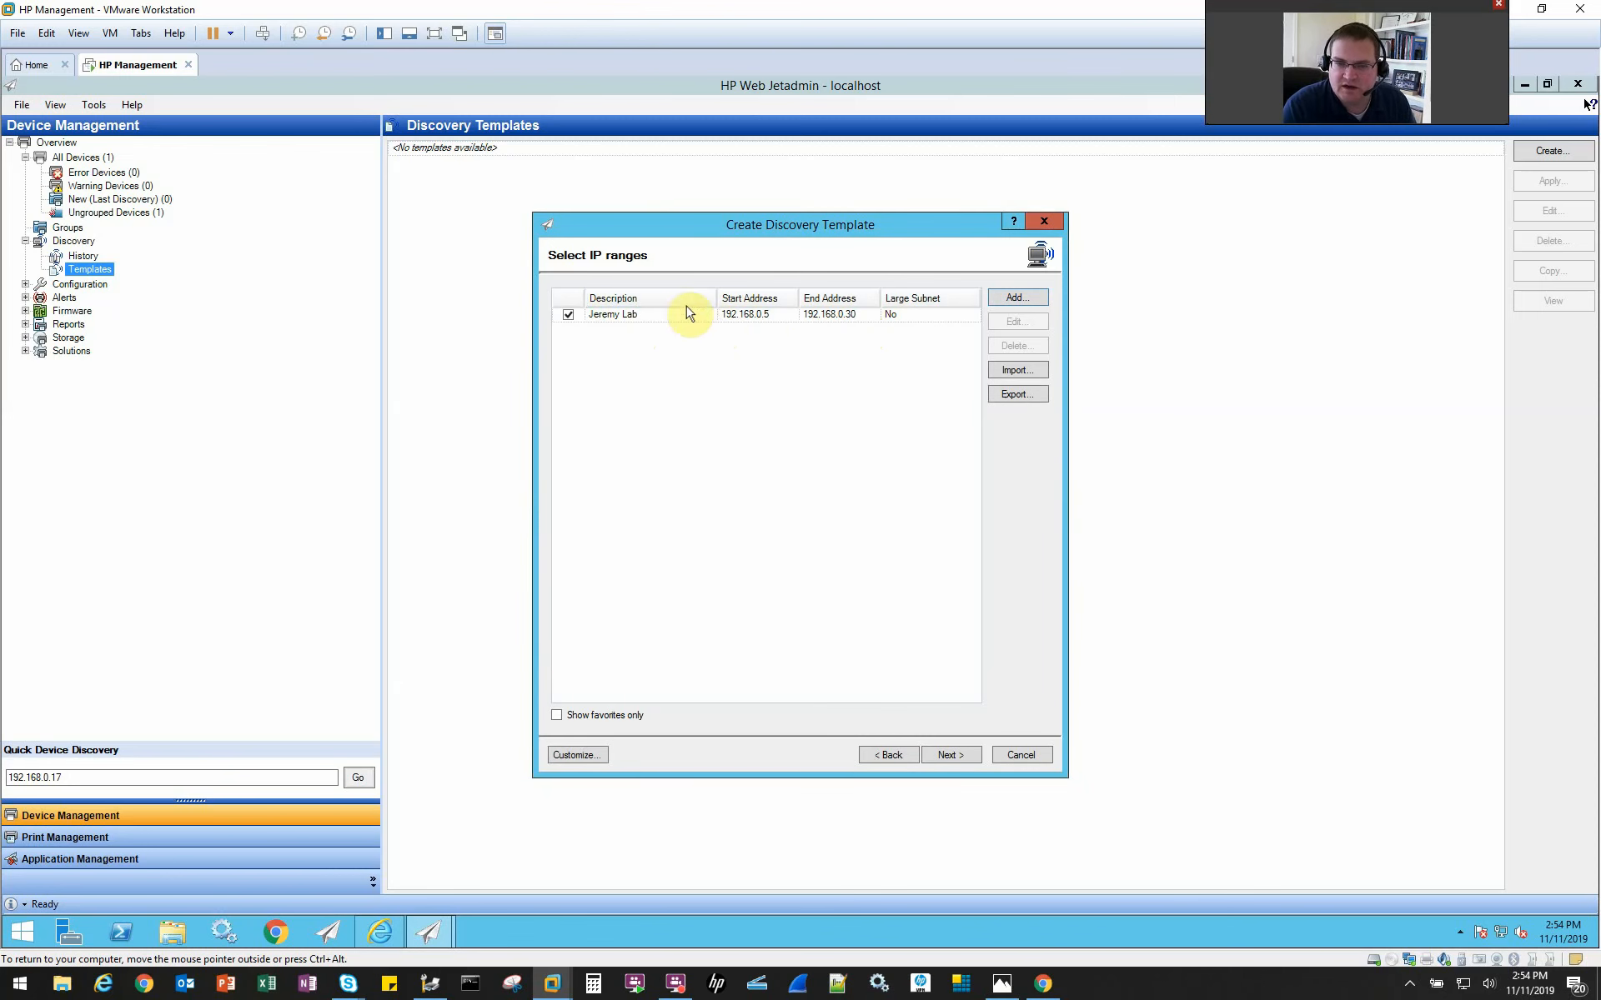
pyautogui.click(568, 317)
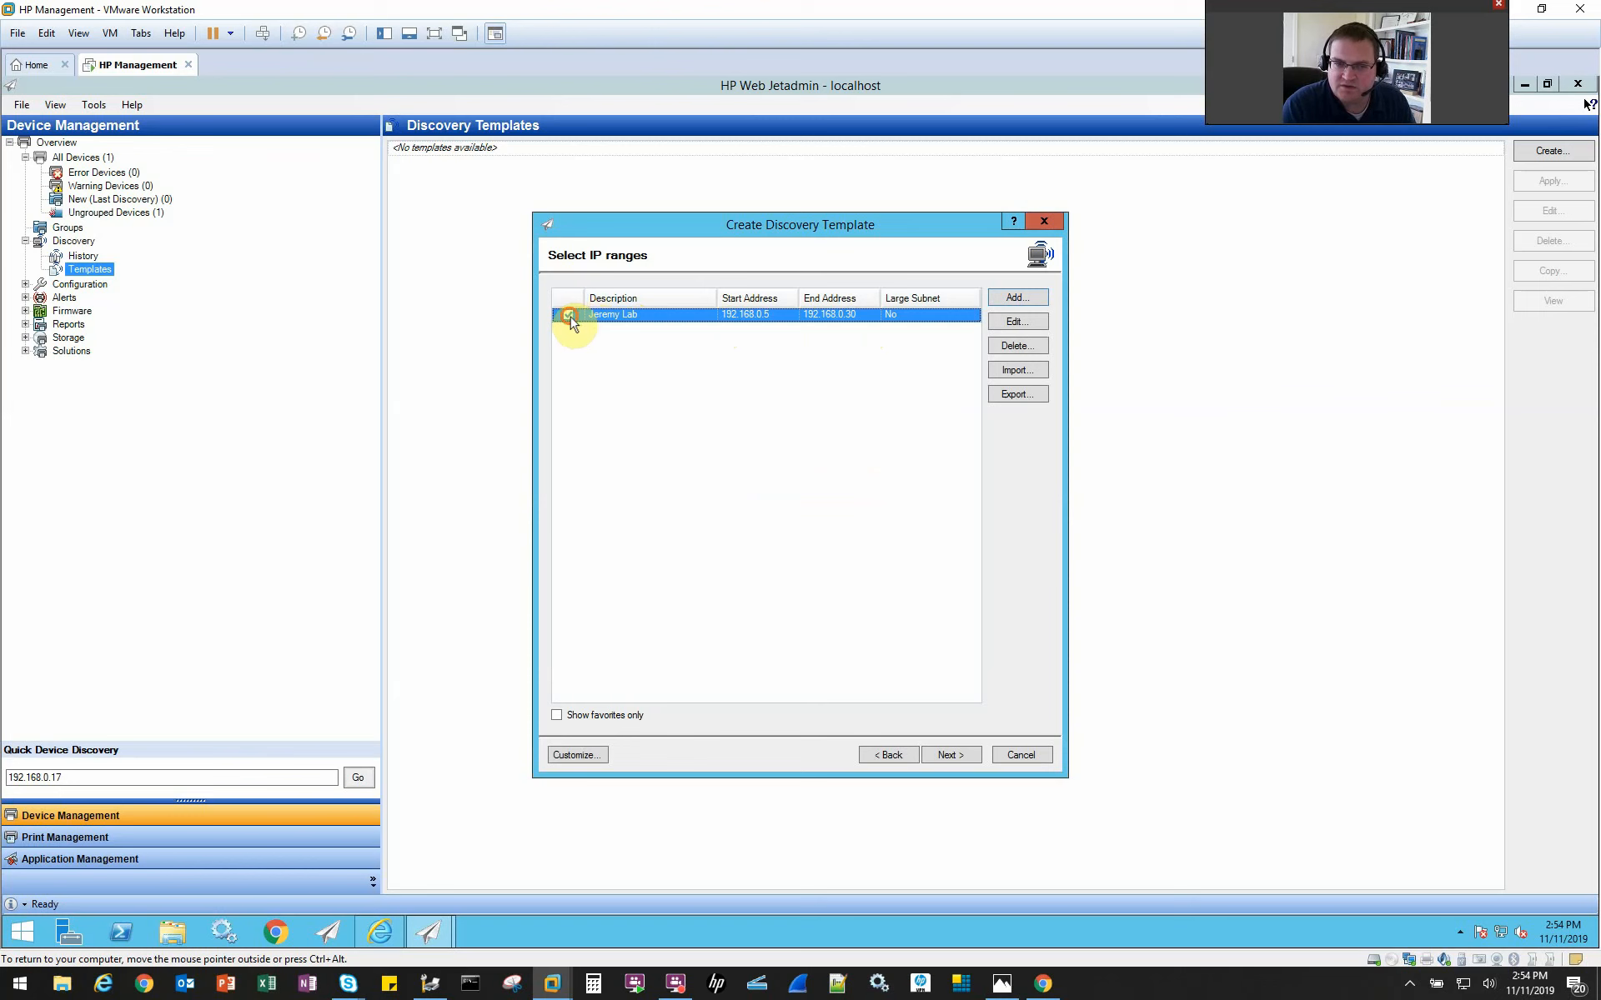
pyautogui.click(568, 316)
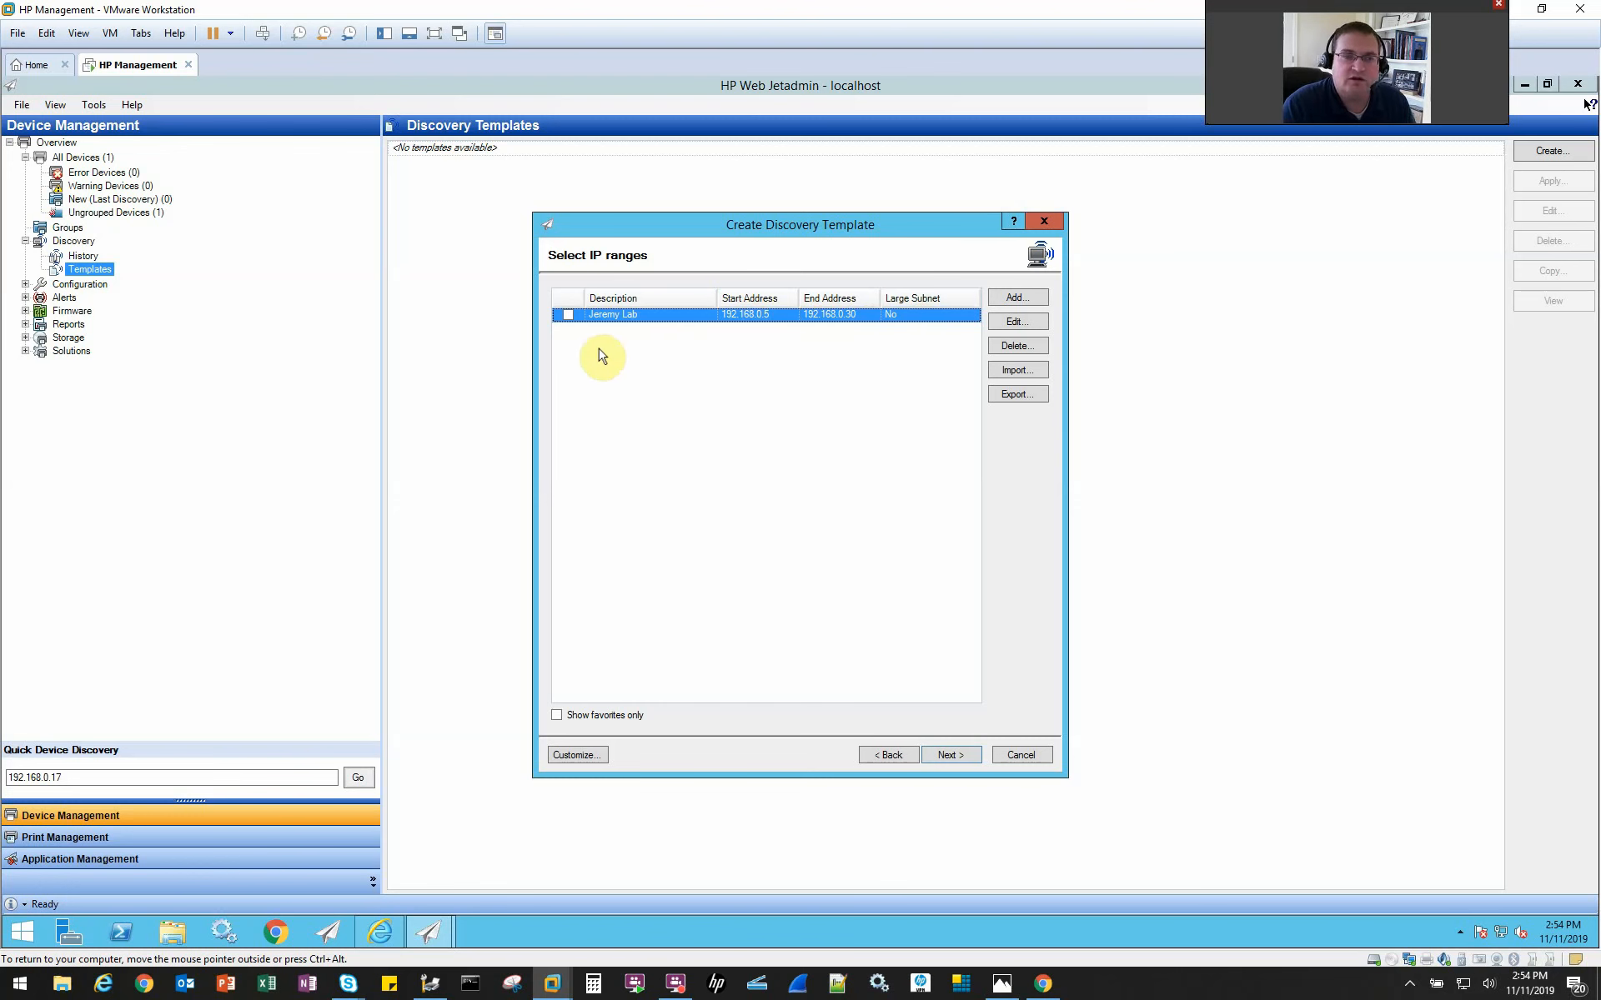
pyautogui.click(569, 315)
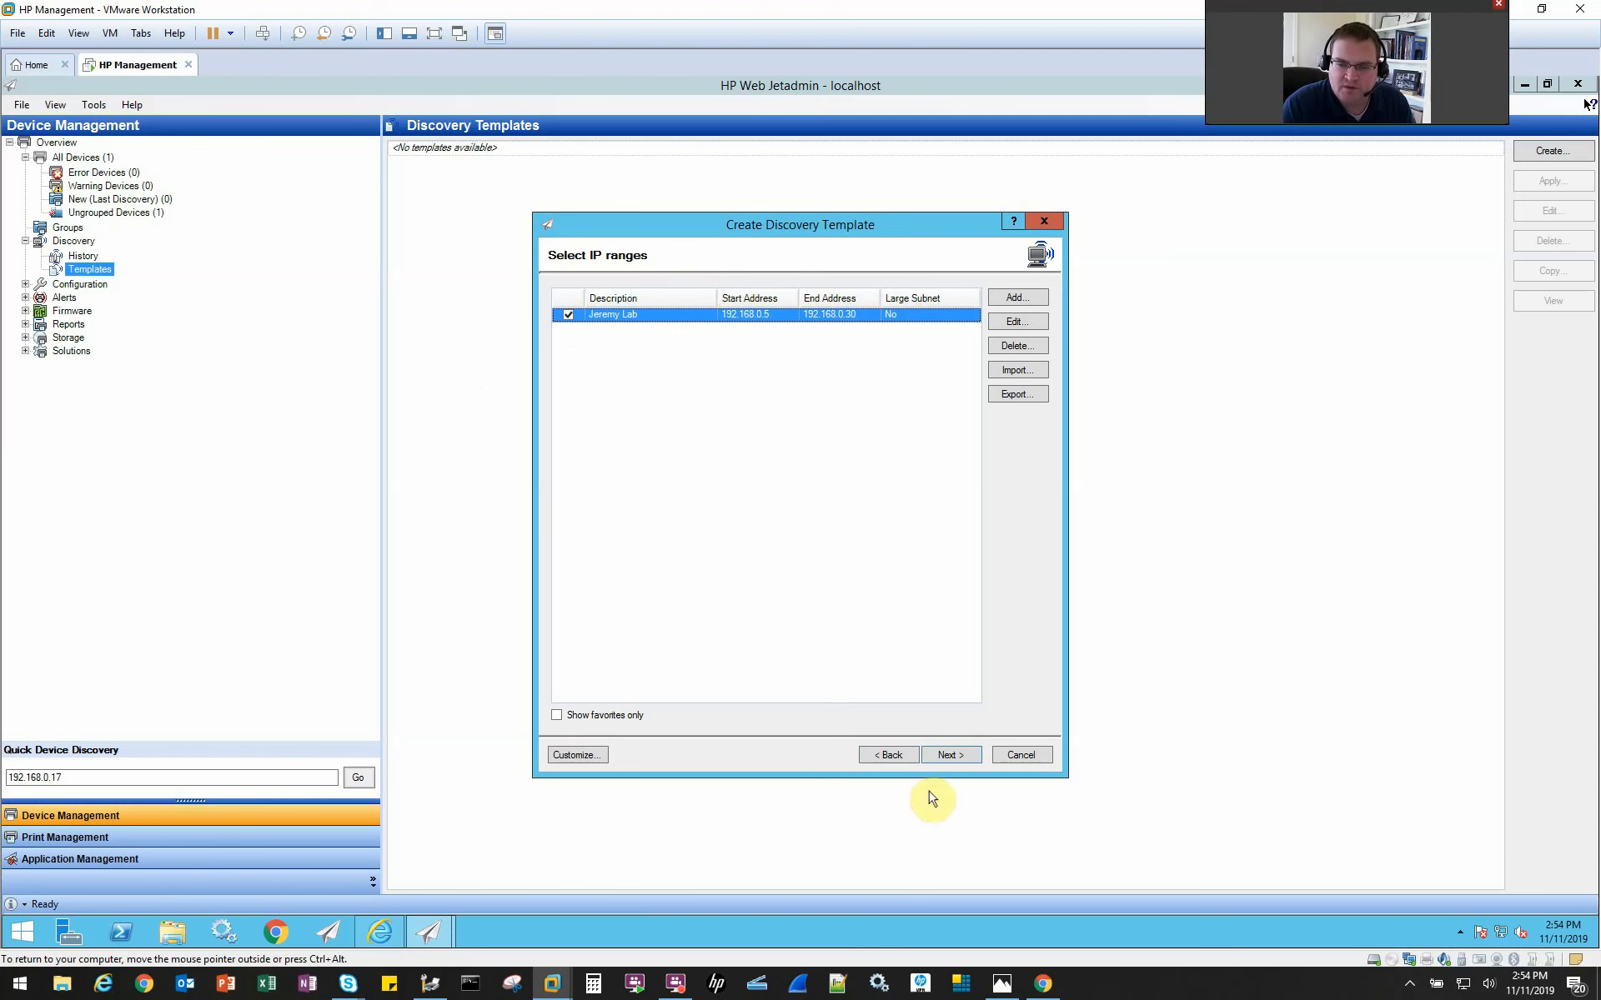
# Accept the selected IP range and set the template to "Do not use credentials".
pyautogui.click(950, 755)
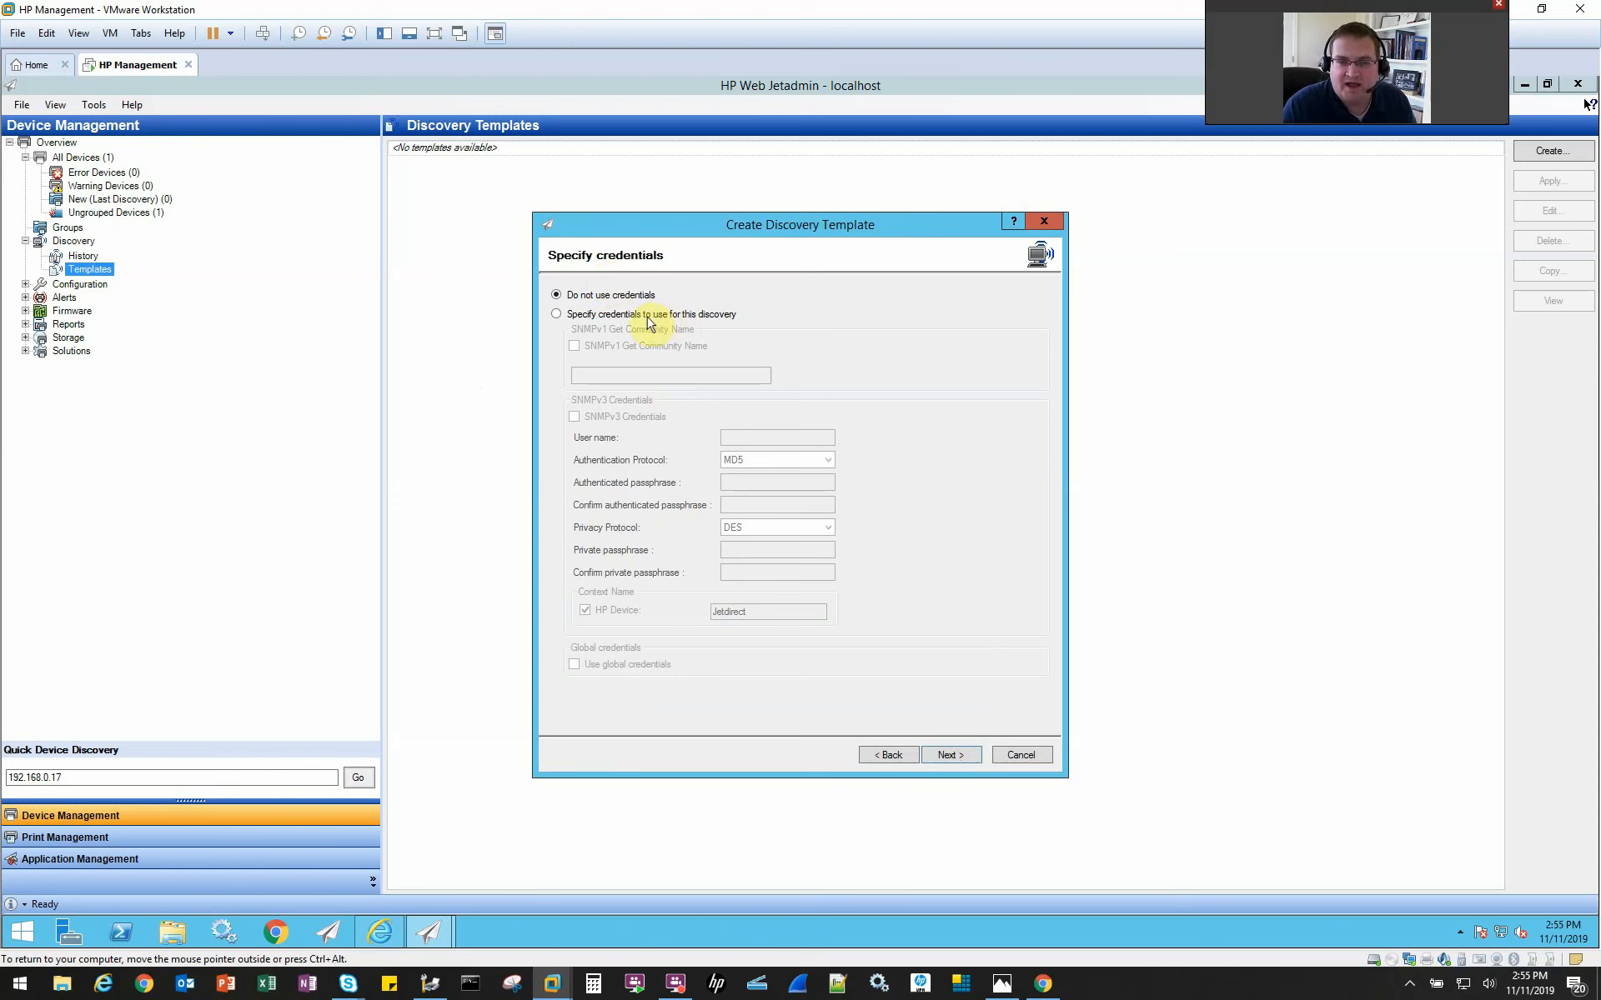
pyautogui.click(591, 311)
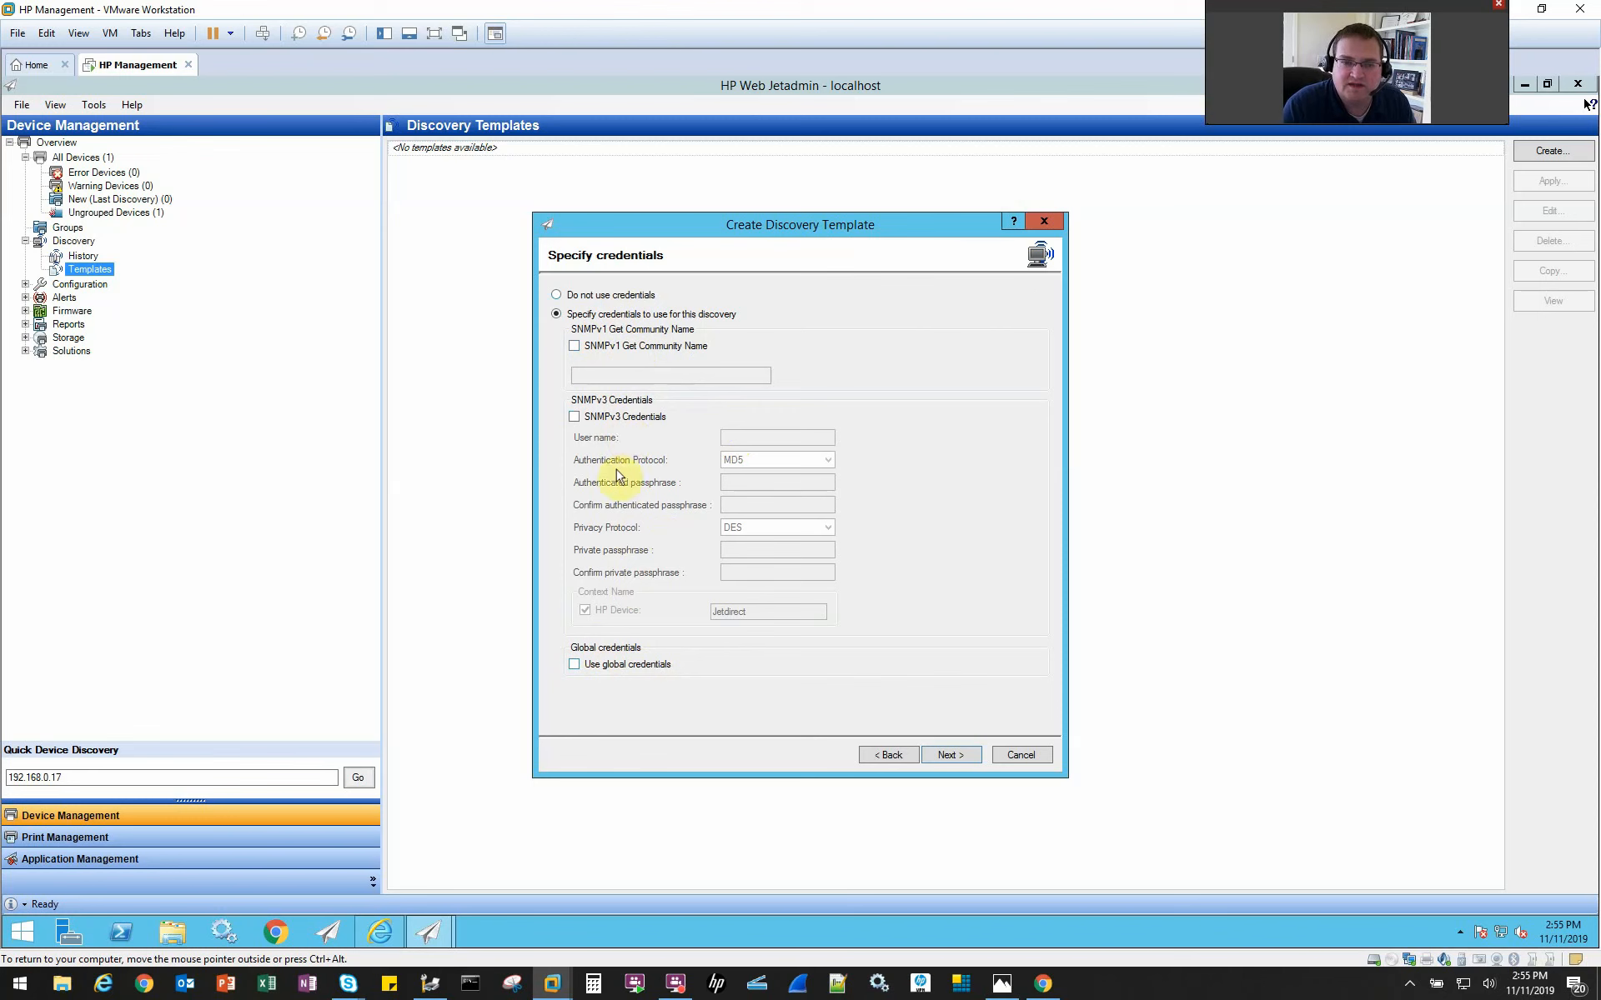
pyautogui.click(594, 295)
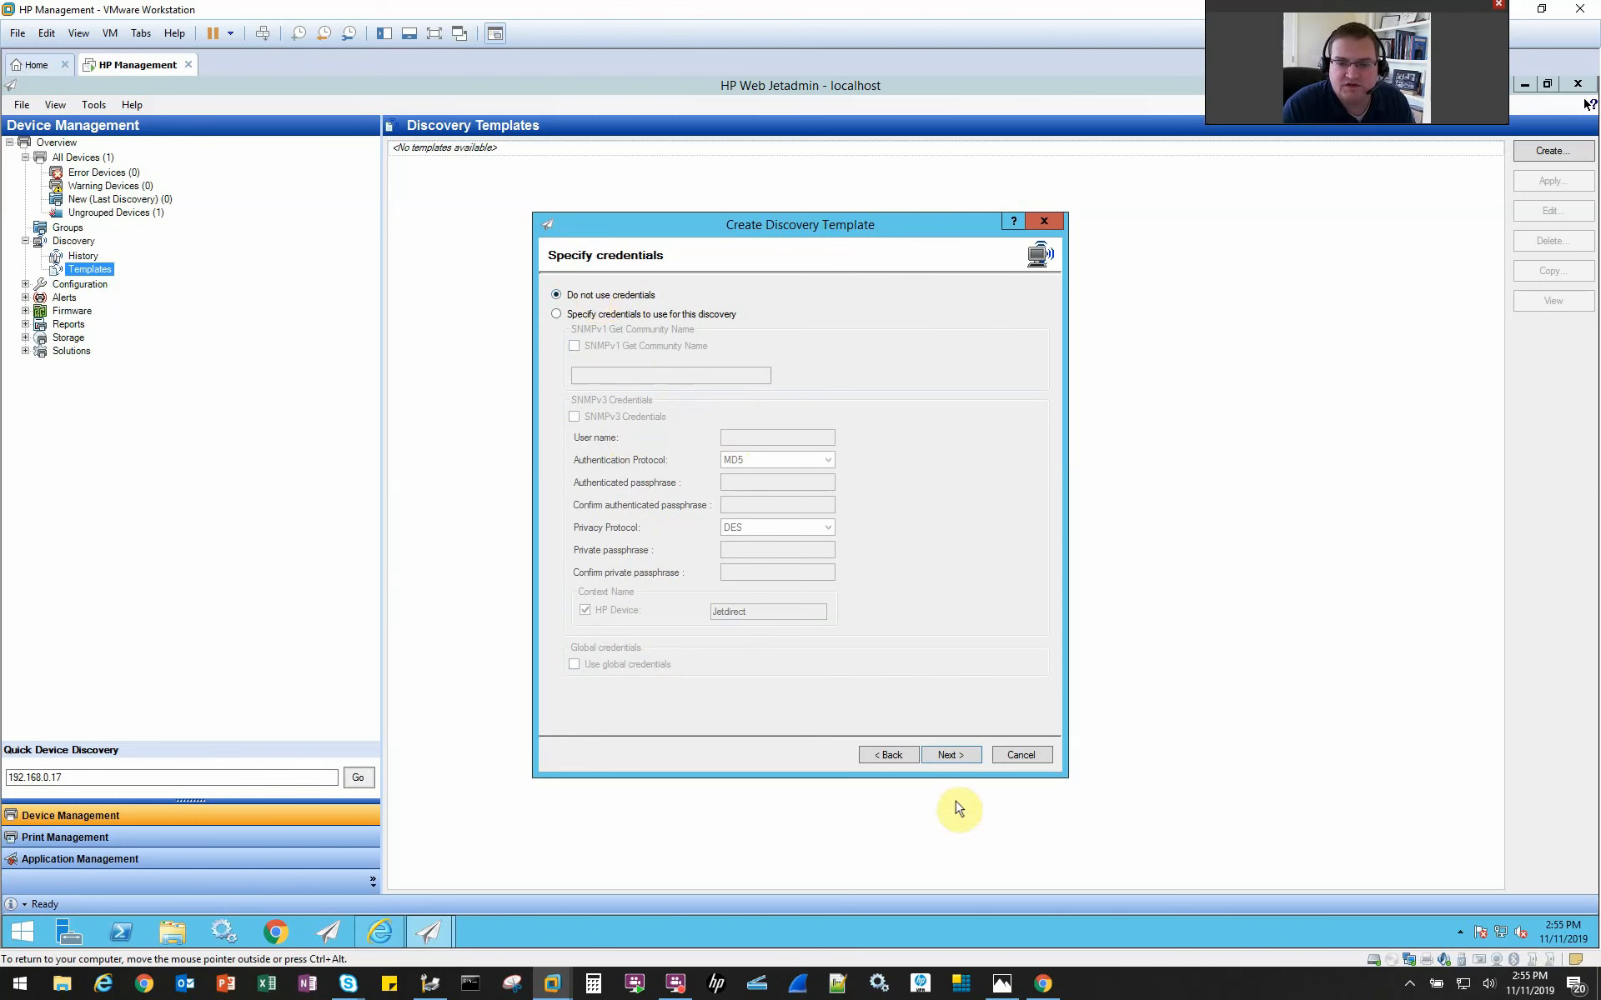
pyautogui.click(951, 755)
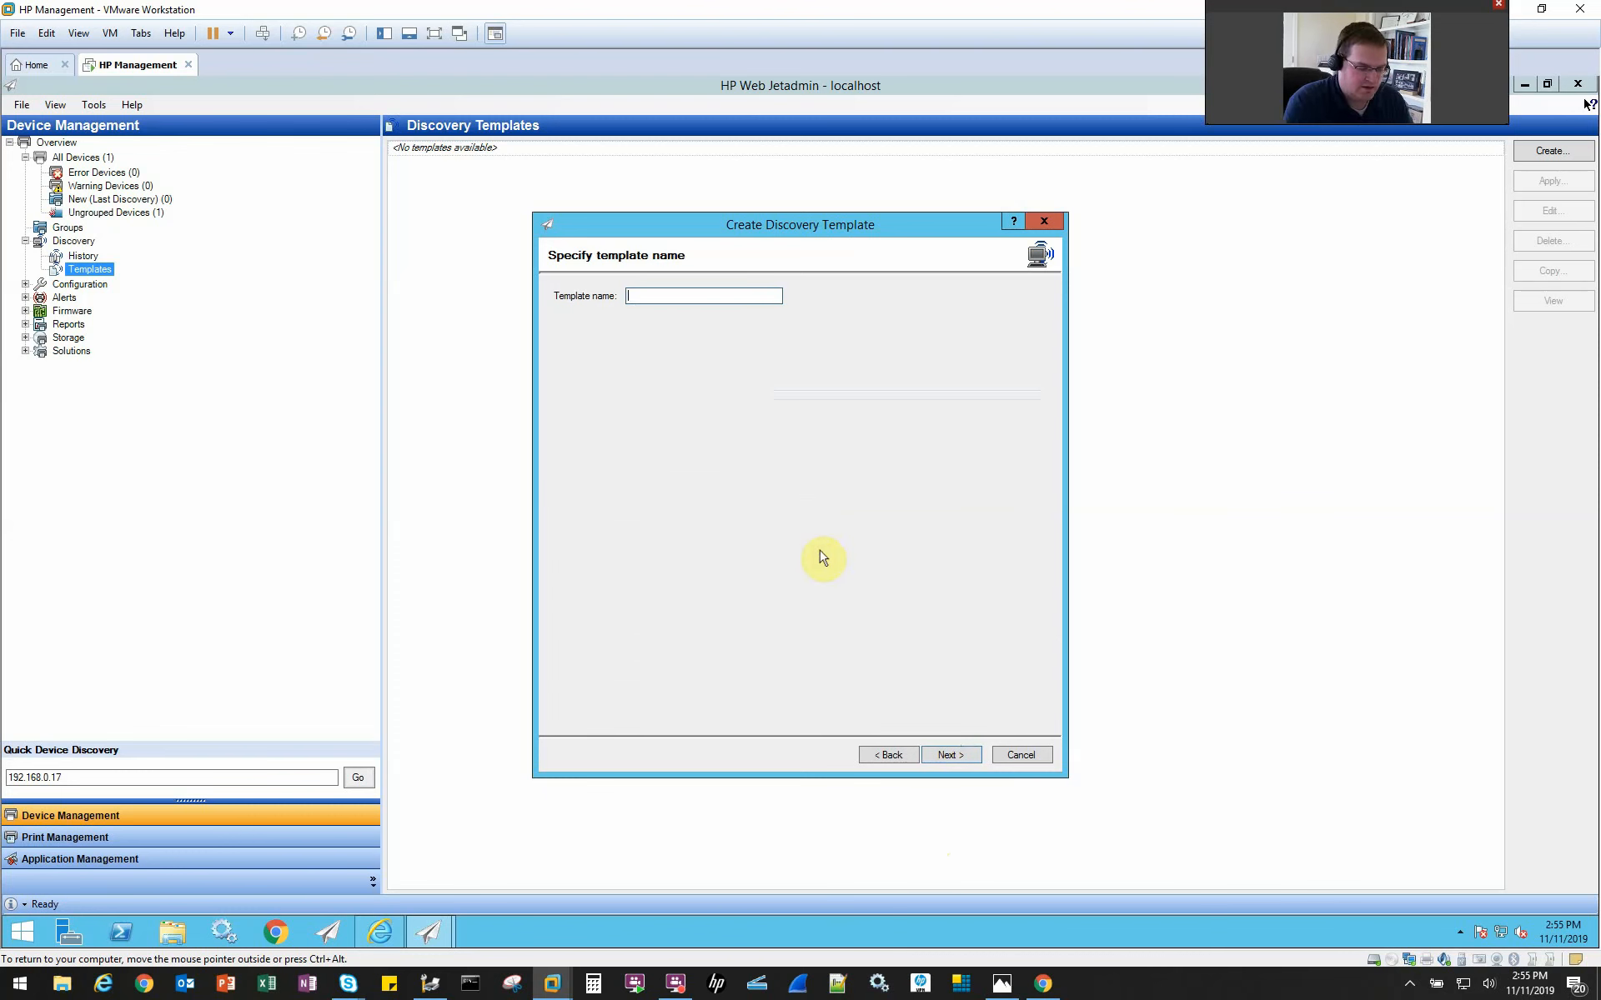
# Name the template with the lab owner's first name followed by "Lab Template" and finish creating it without running discovery.
pyautogui.write('Jeremy Lab Template')
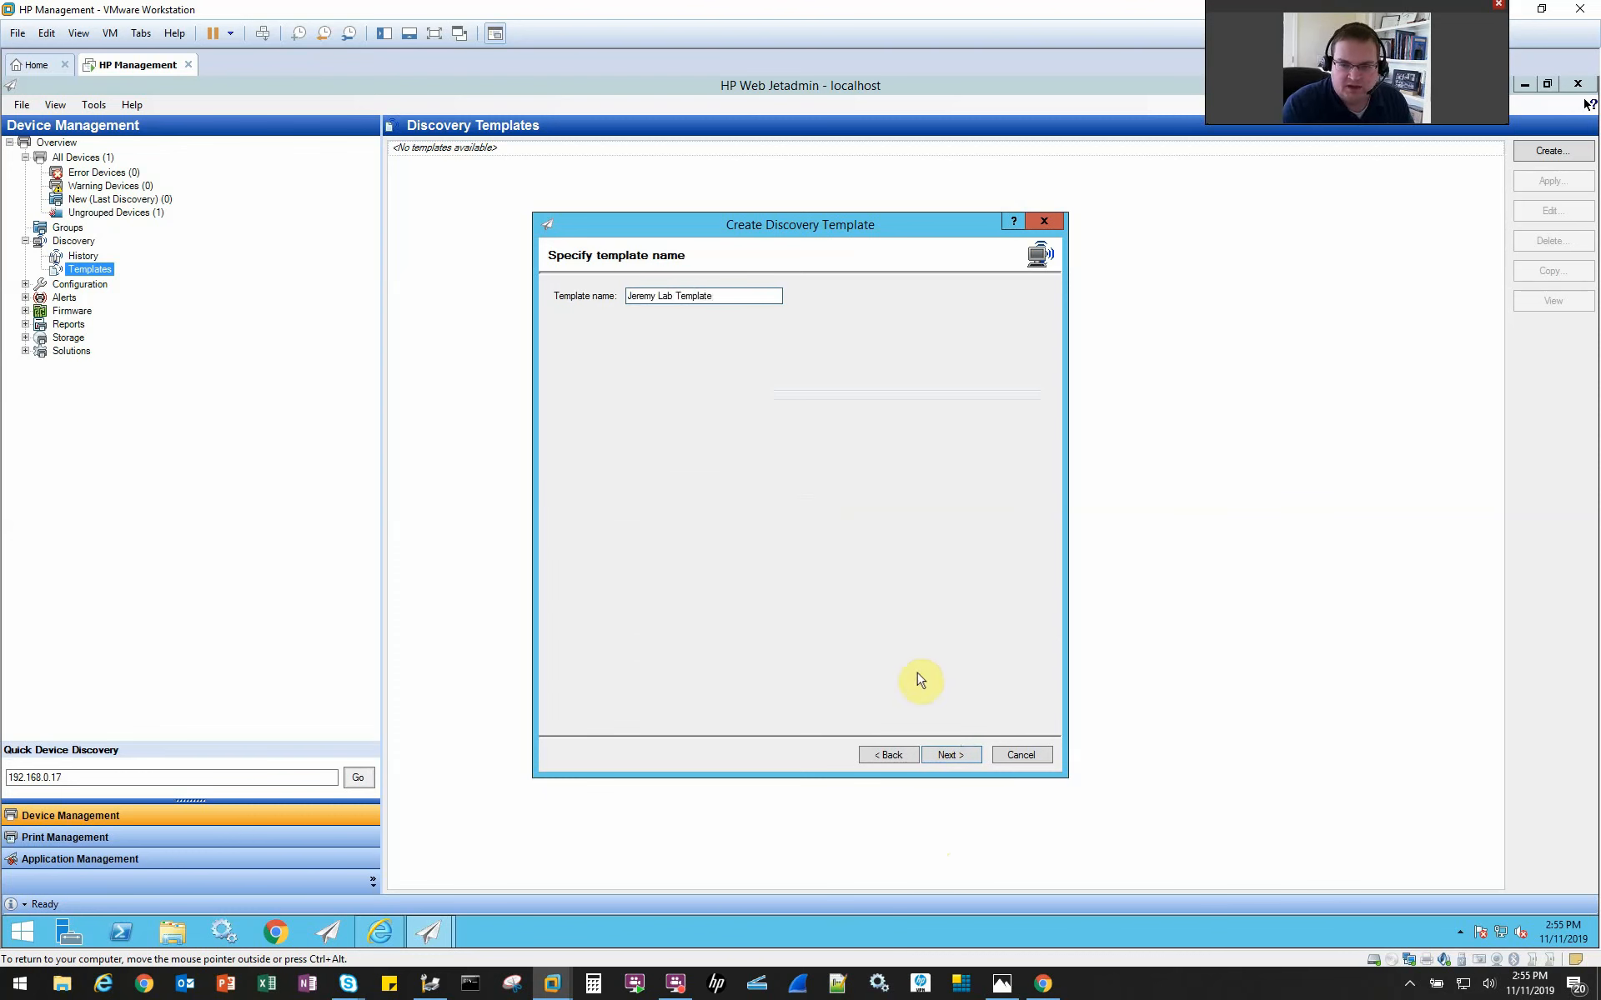
pyautogui.click(953, 755)
pyautogui.click(959, 754)
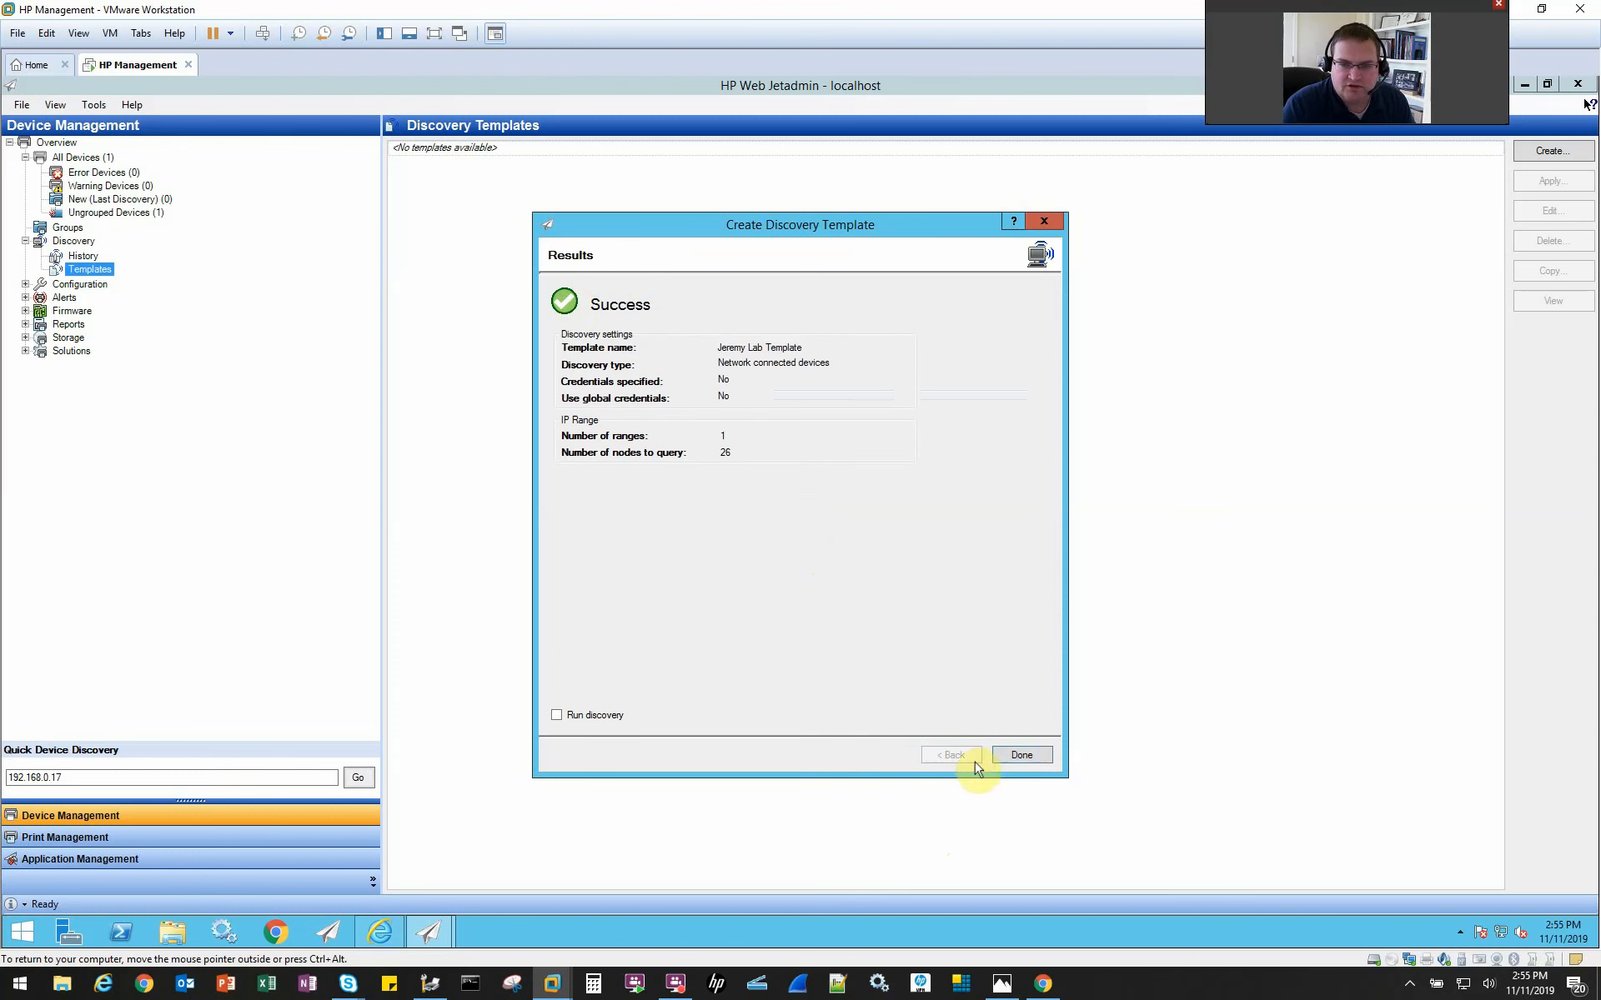
pyautogui.click(1024, 755)
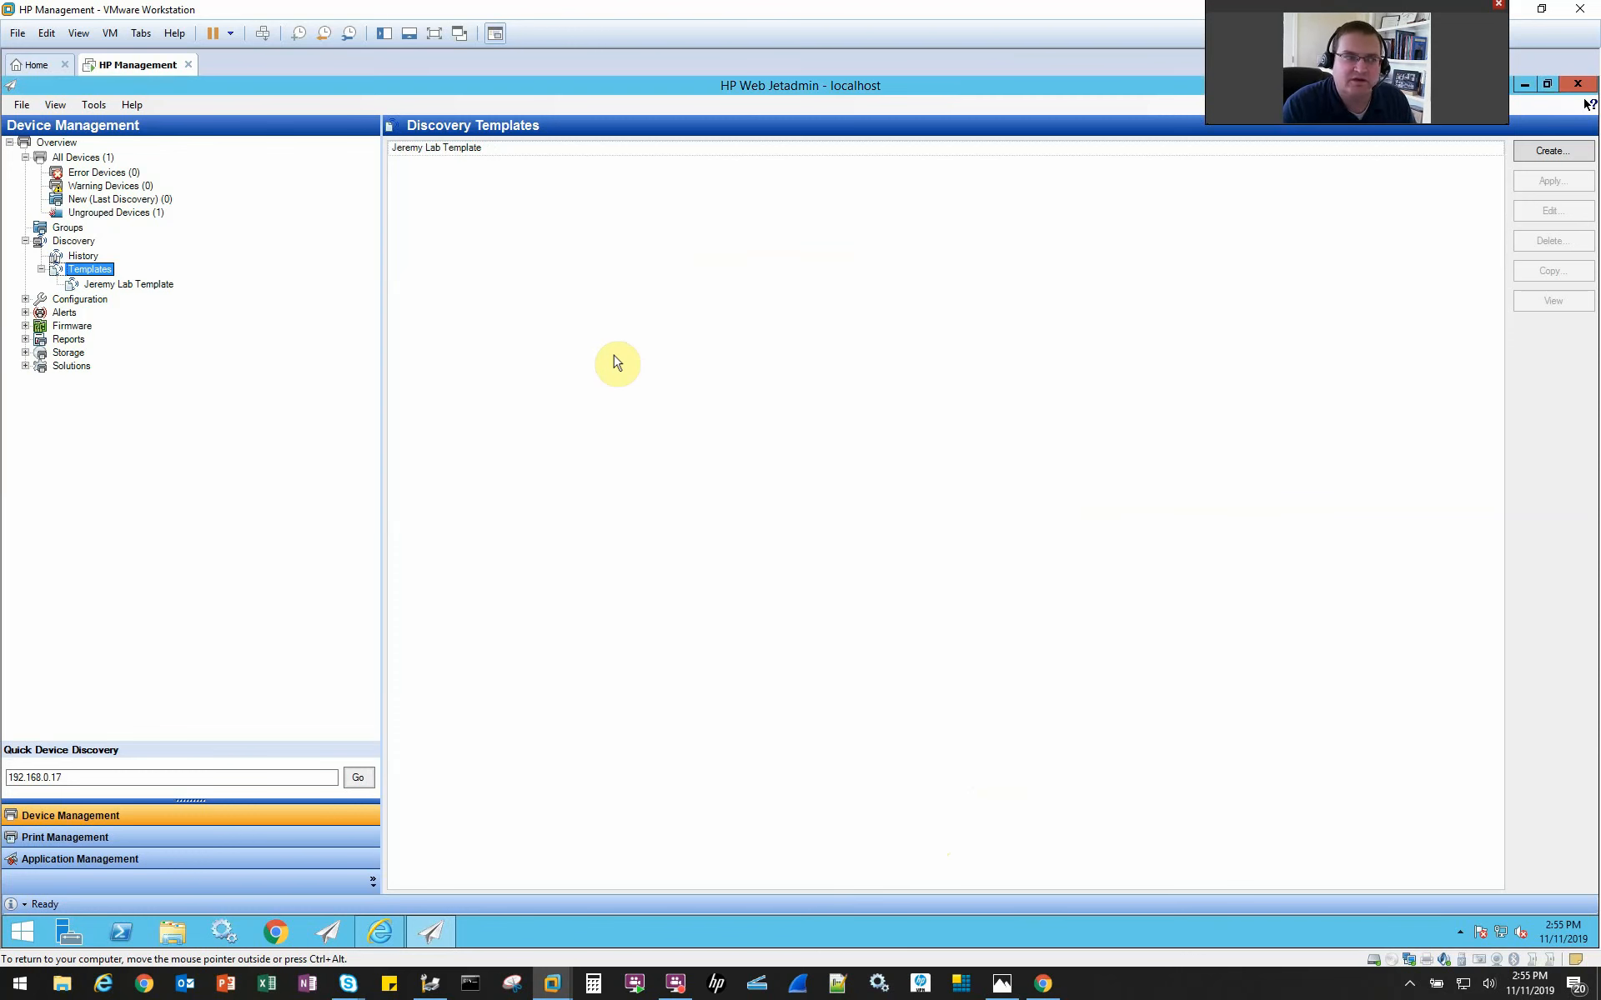
# Select the new lab discovery template and start applying it as a device discovery.
pyautogui.click(107, 284)
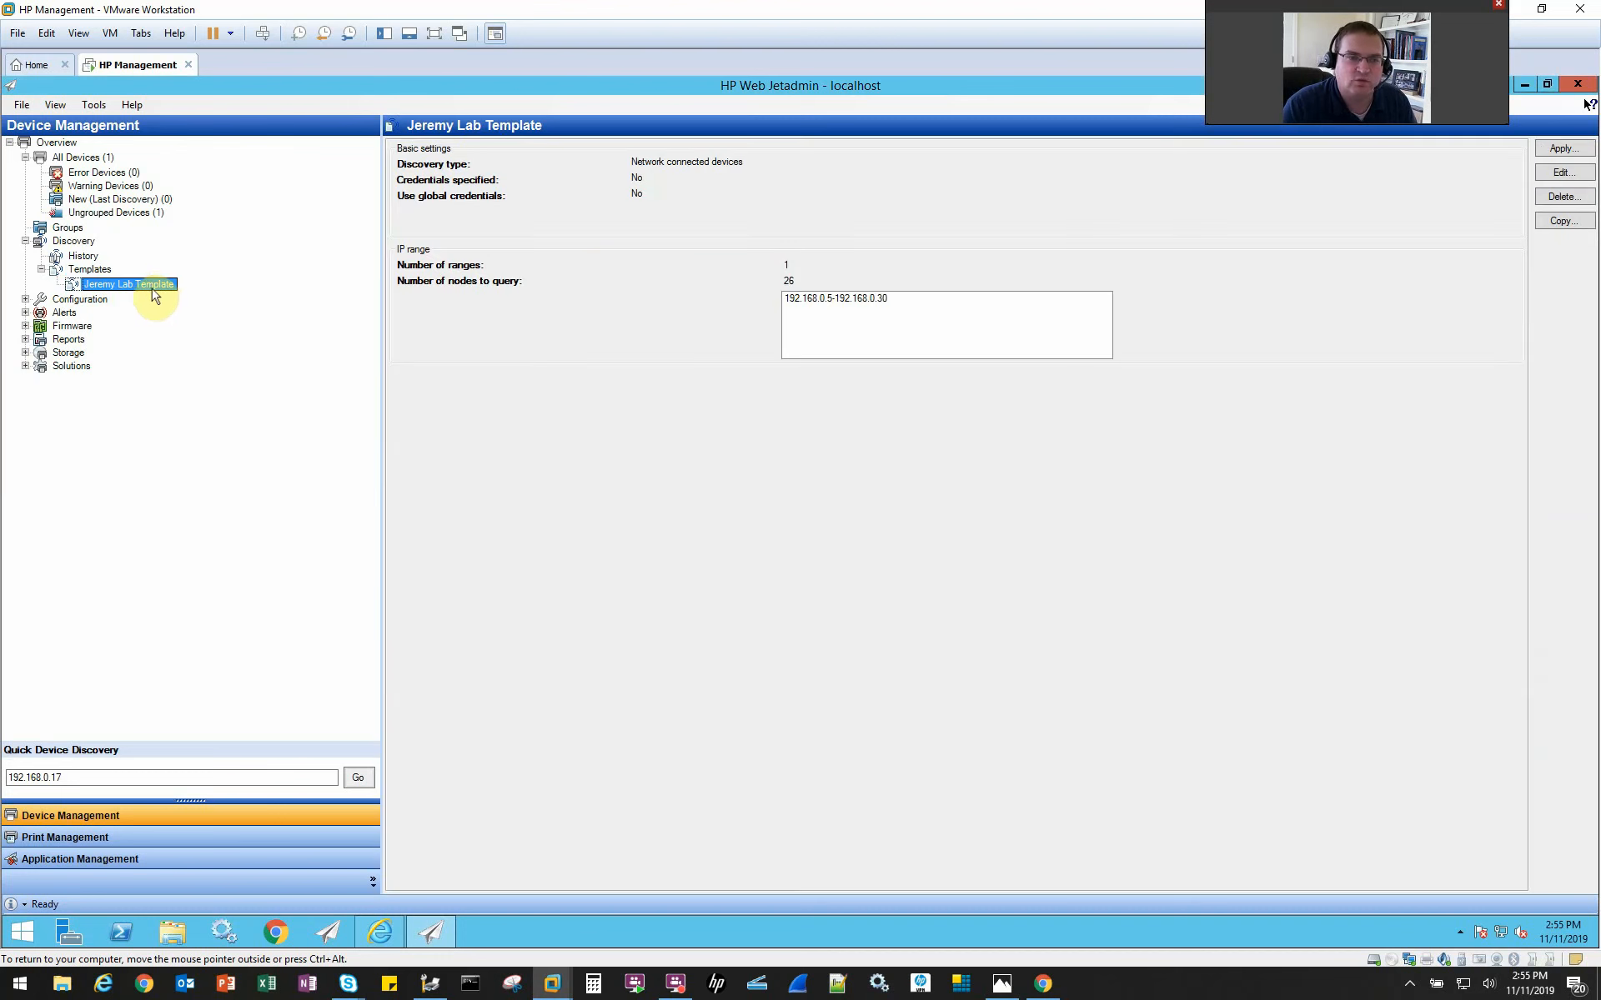
pyautogui.rightClick(117, 285)
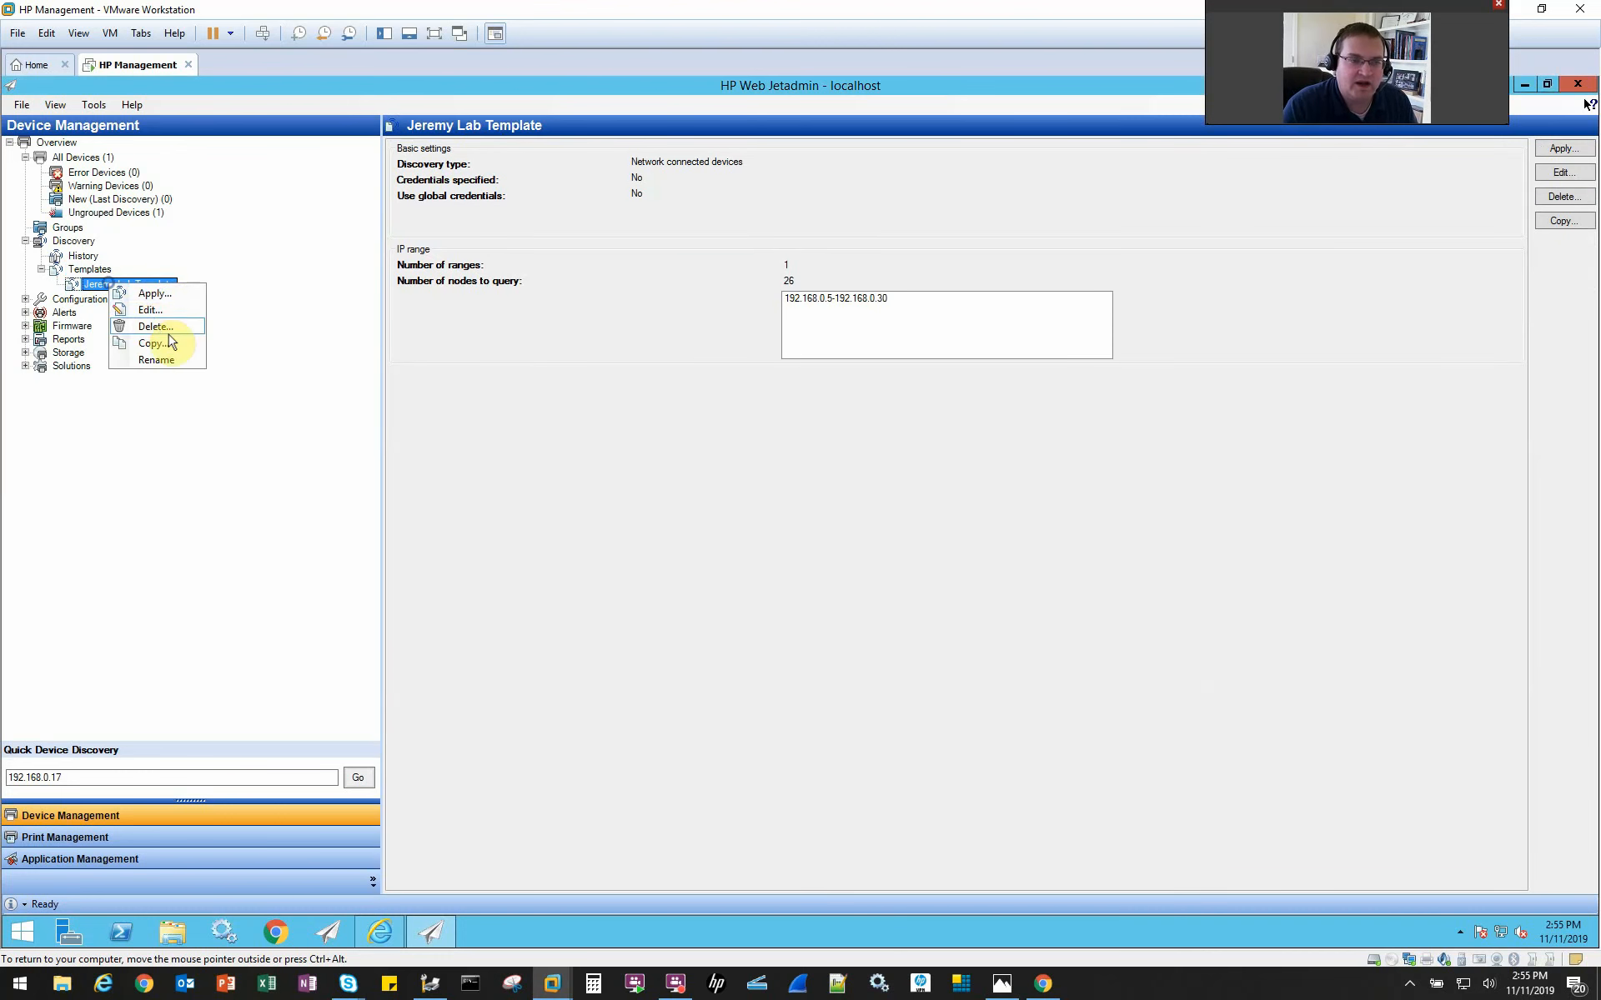
pyautogui.click(979, 612)
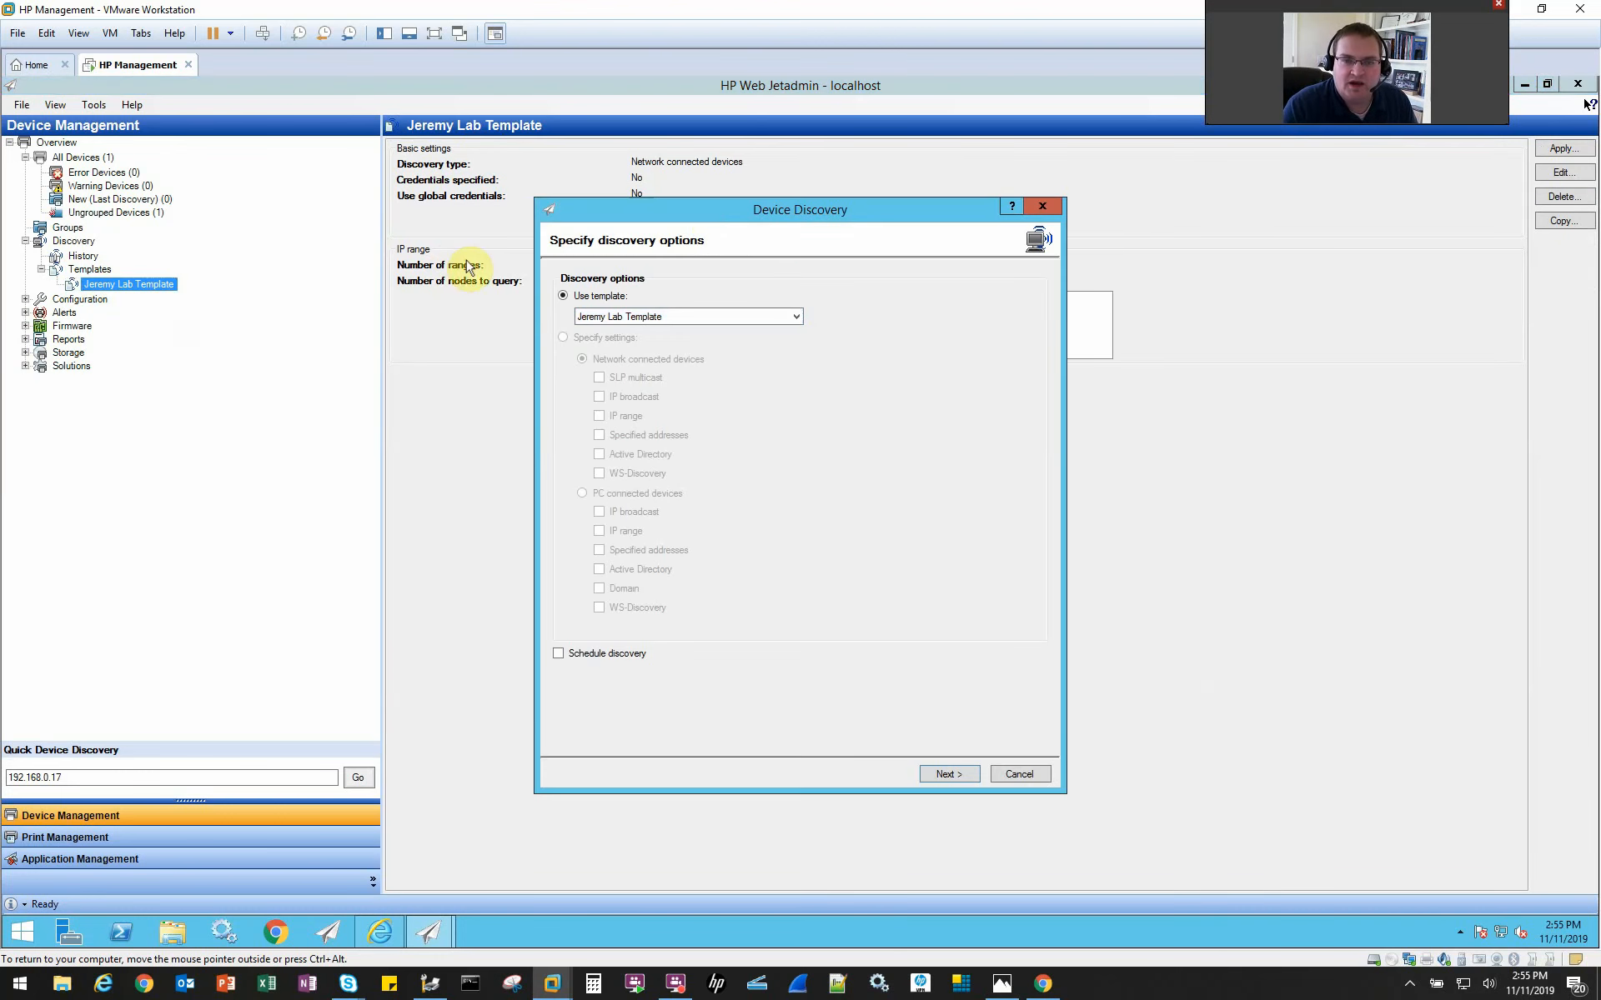
# Enable scheduled discovery, try the weekly, daily, monthly and once recurrence options, and return to the discovery options.
pyautogui.click(615, 657)
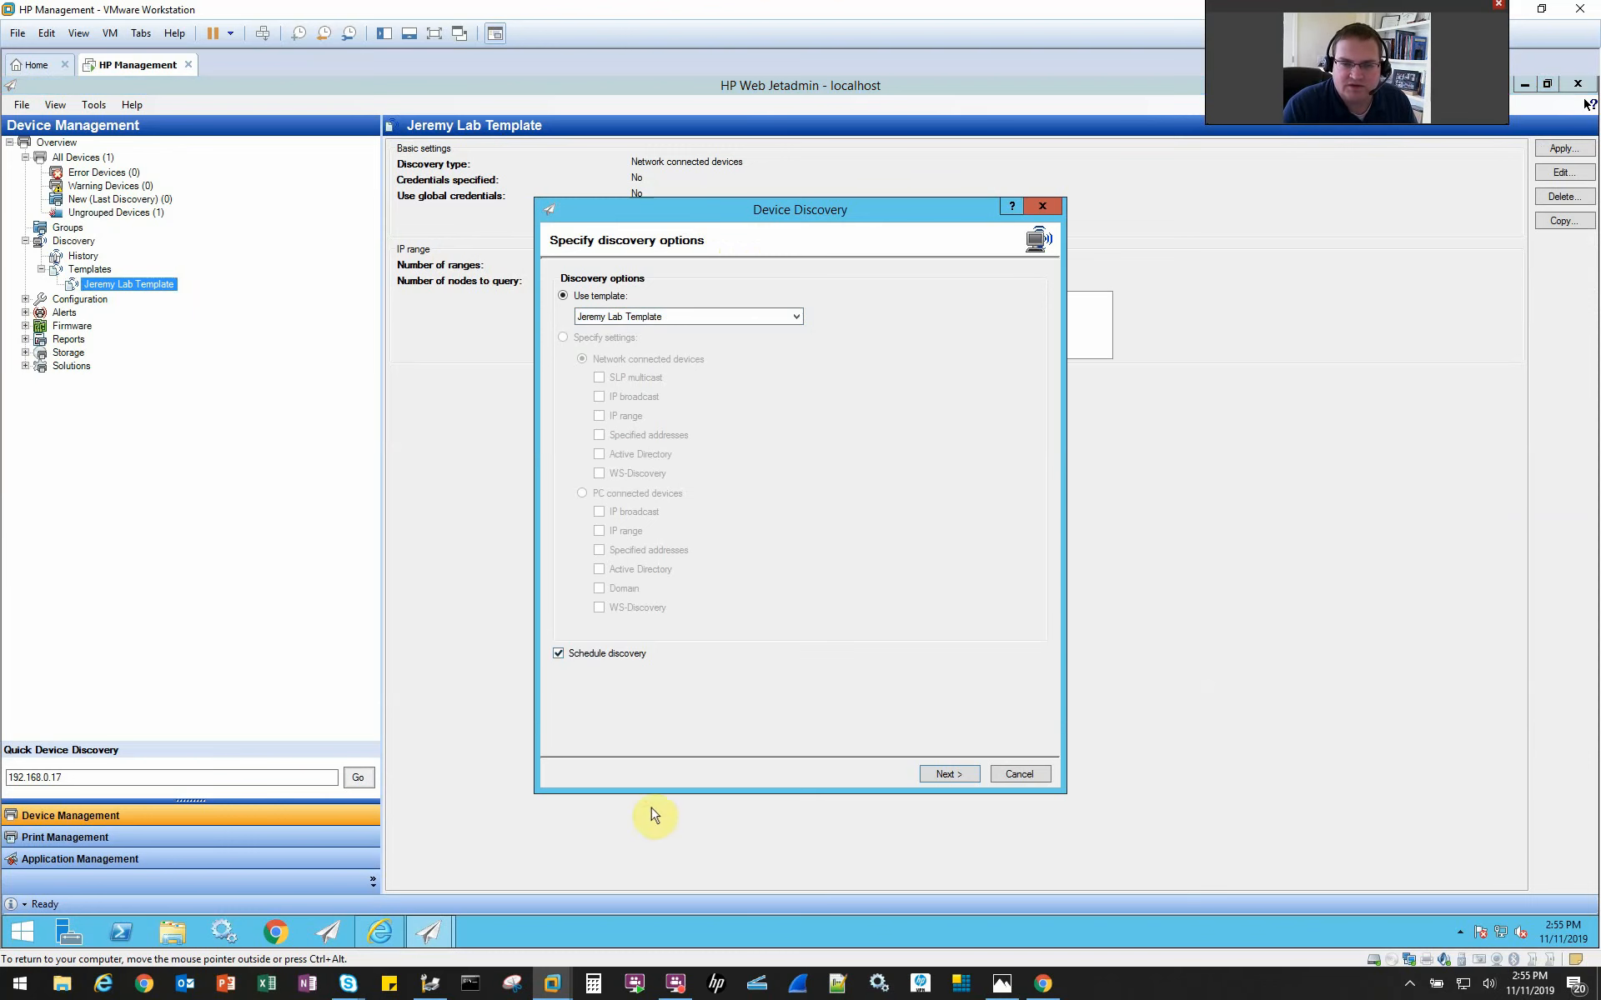
pyautogui.click(948, 774)
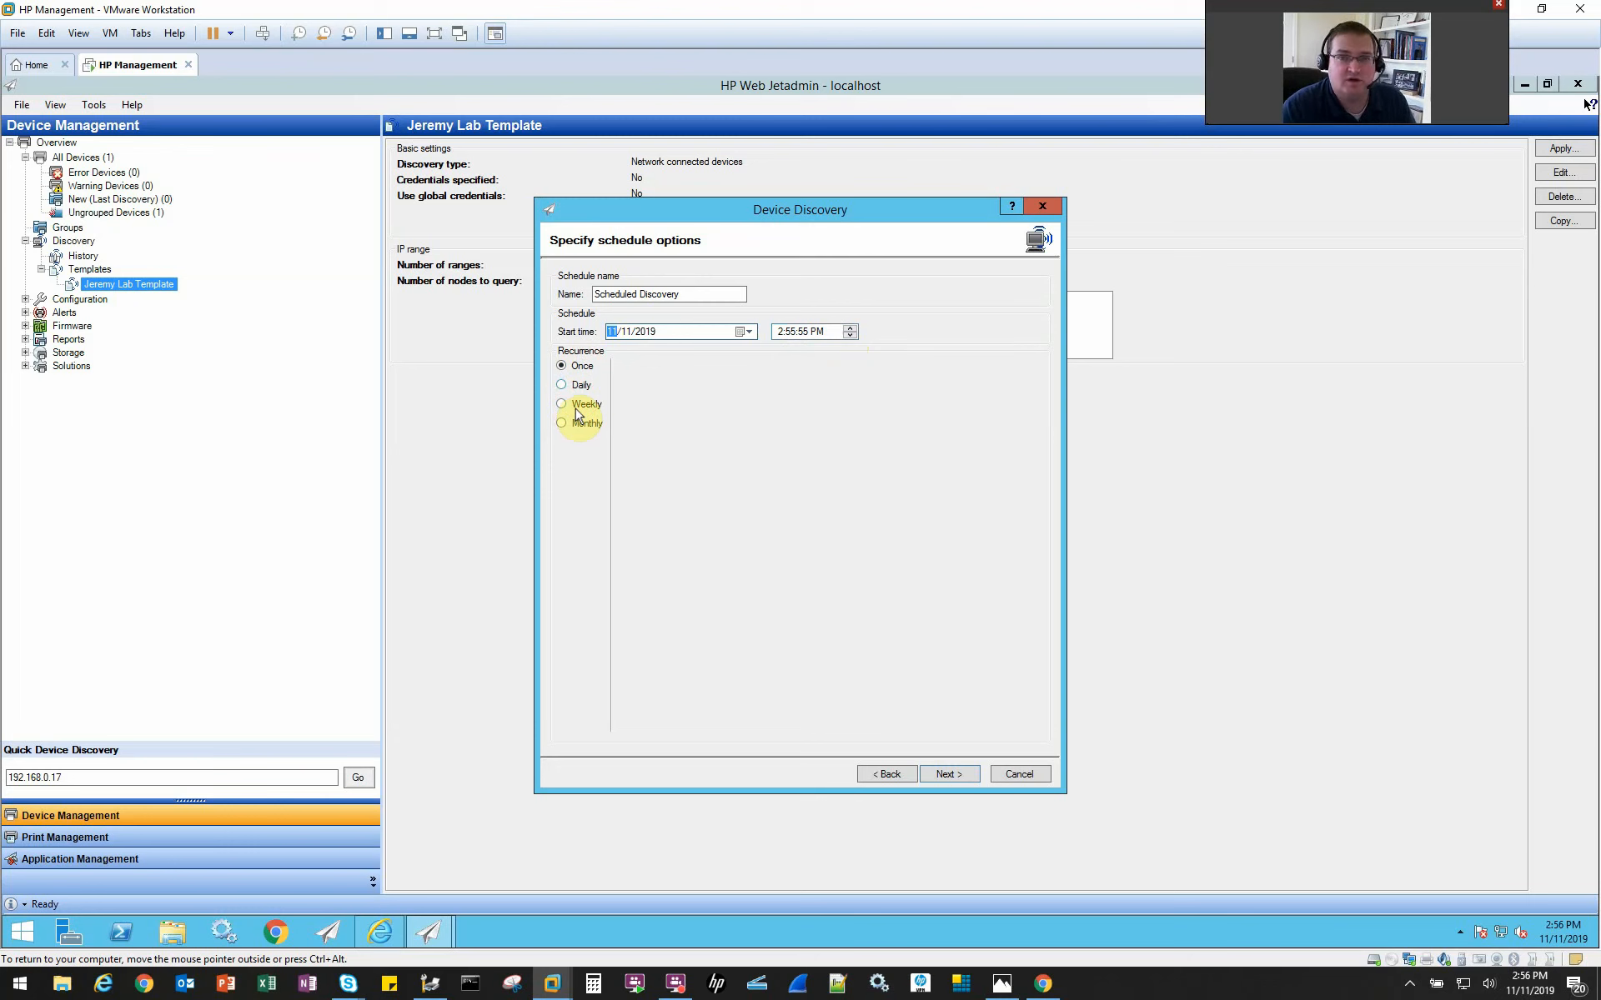
pyautogui.click(576, 412)
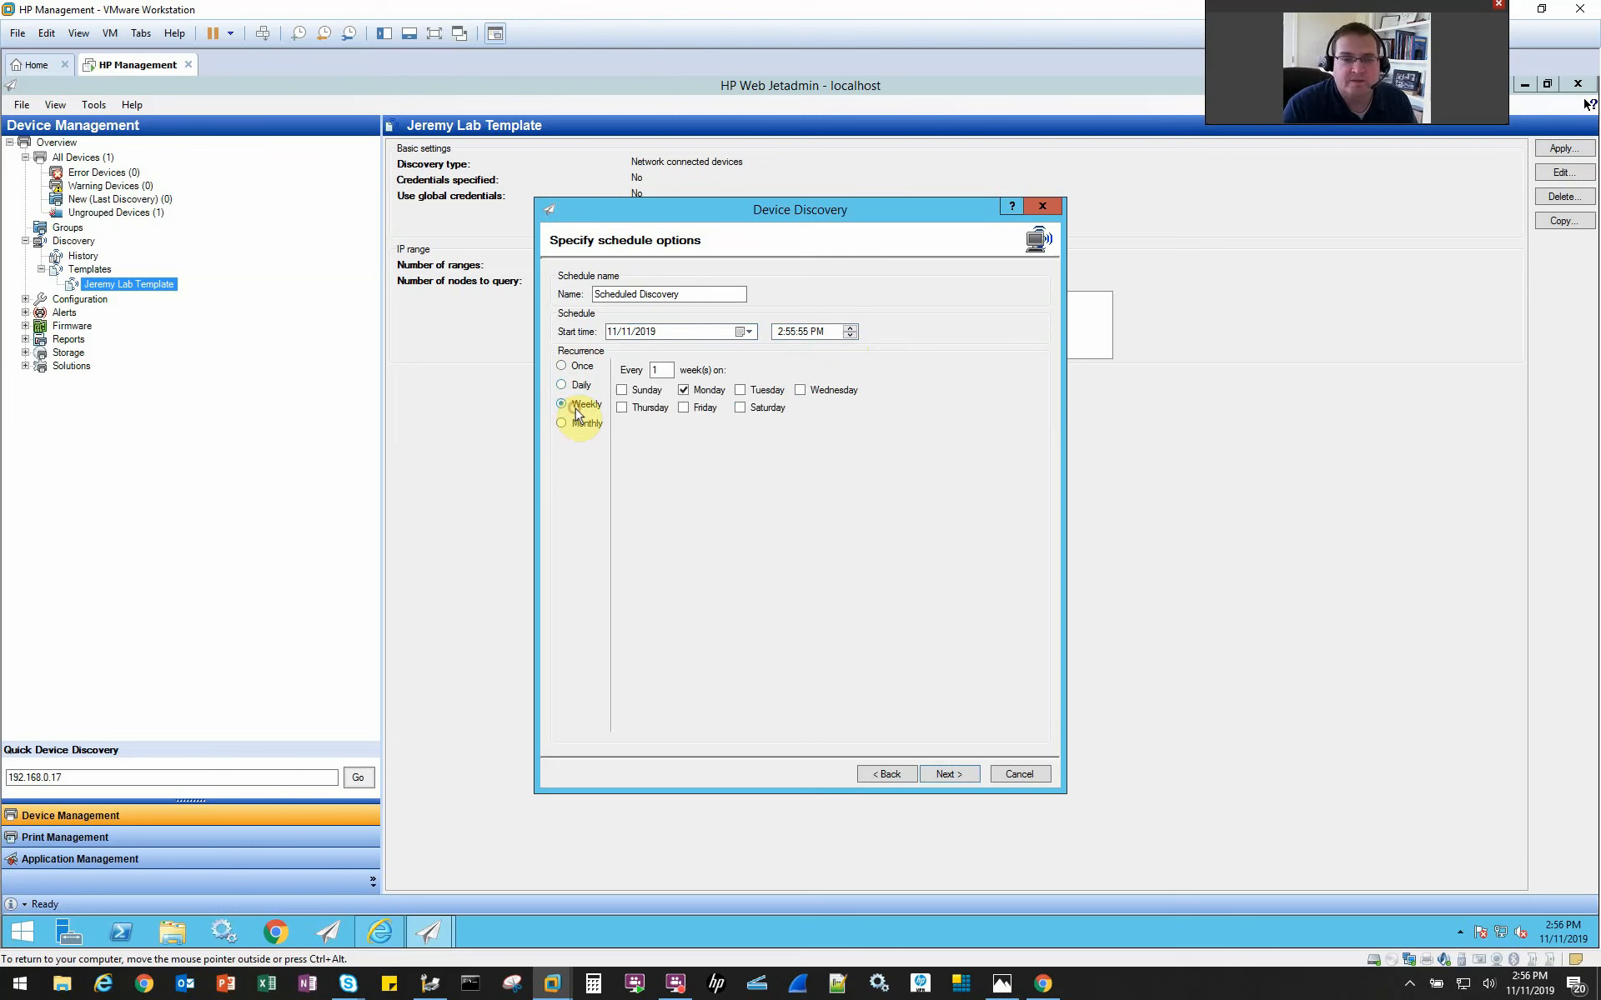
pyautogui.click(575, 385)
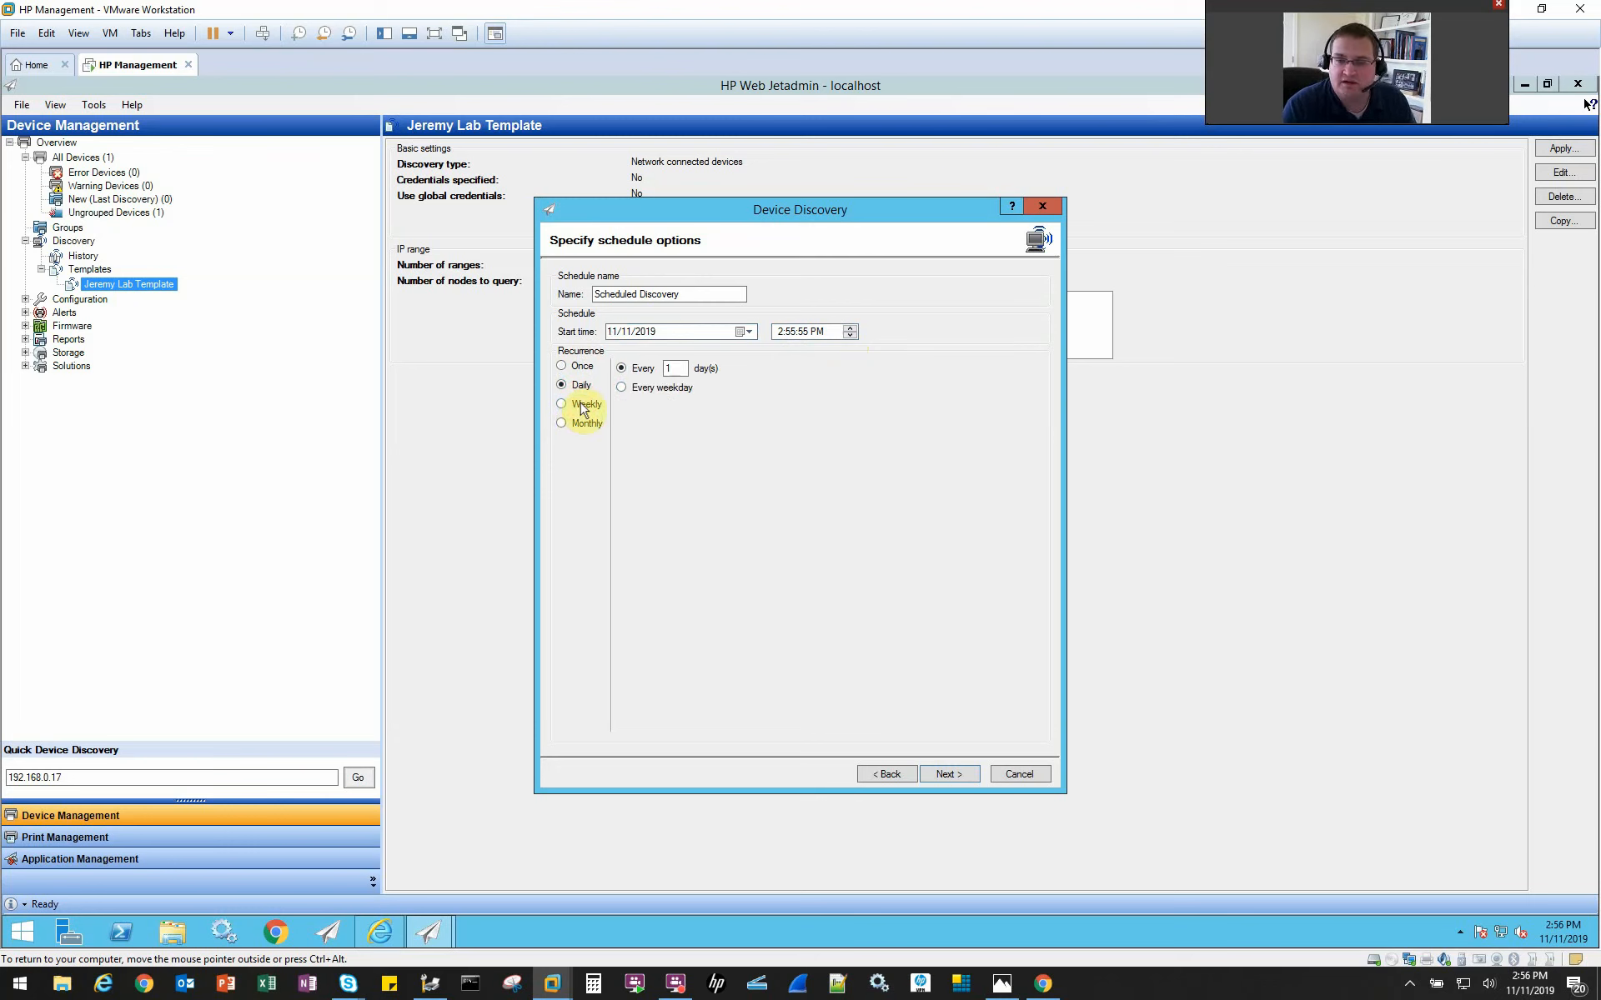
pyautogui.click(578, 404)
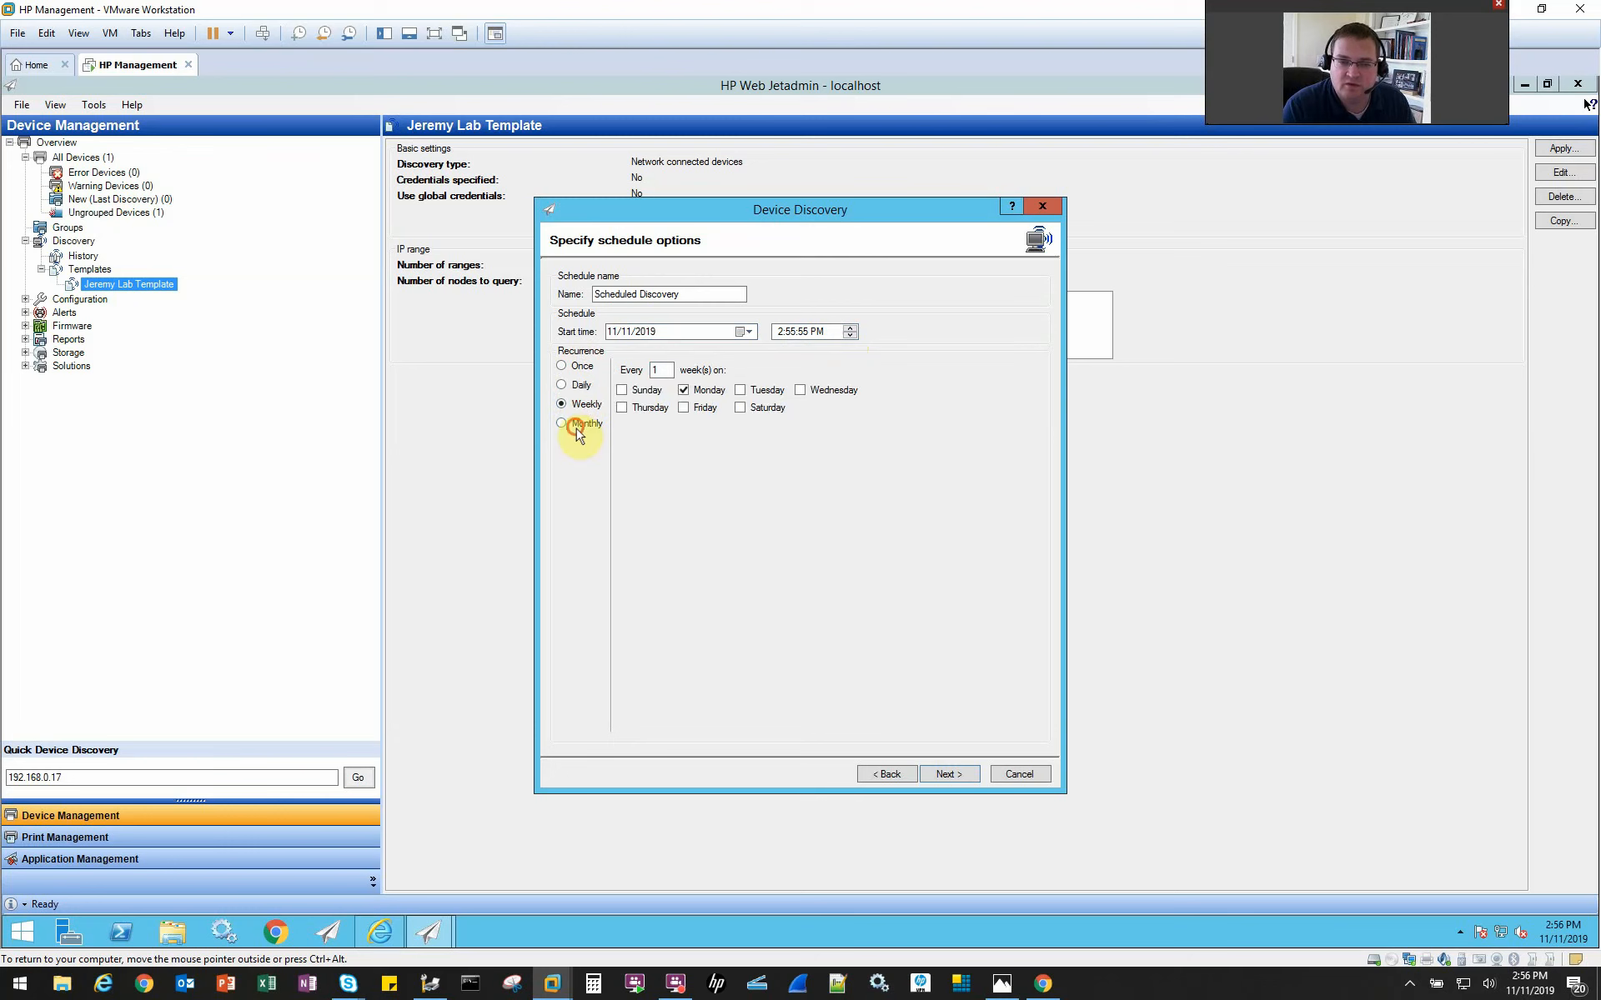
pyautogui.click(585, 424)
pyautogui.click(562, 366)
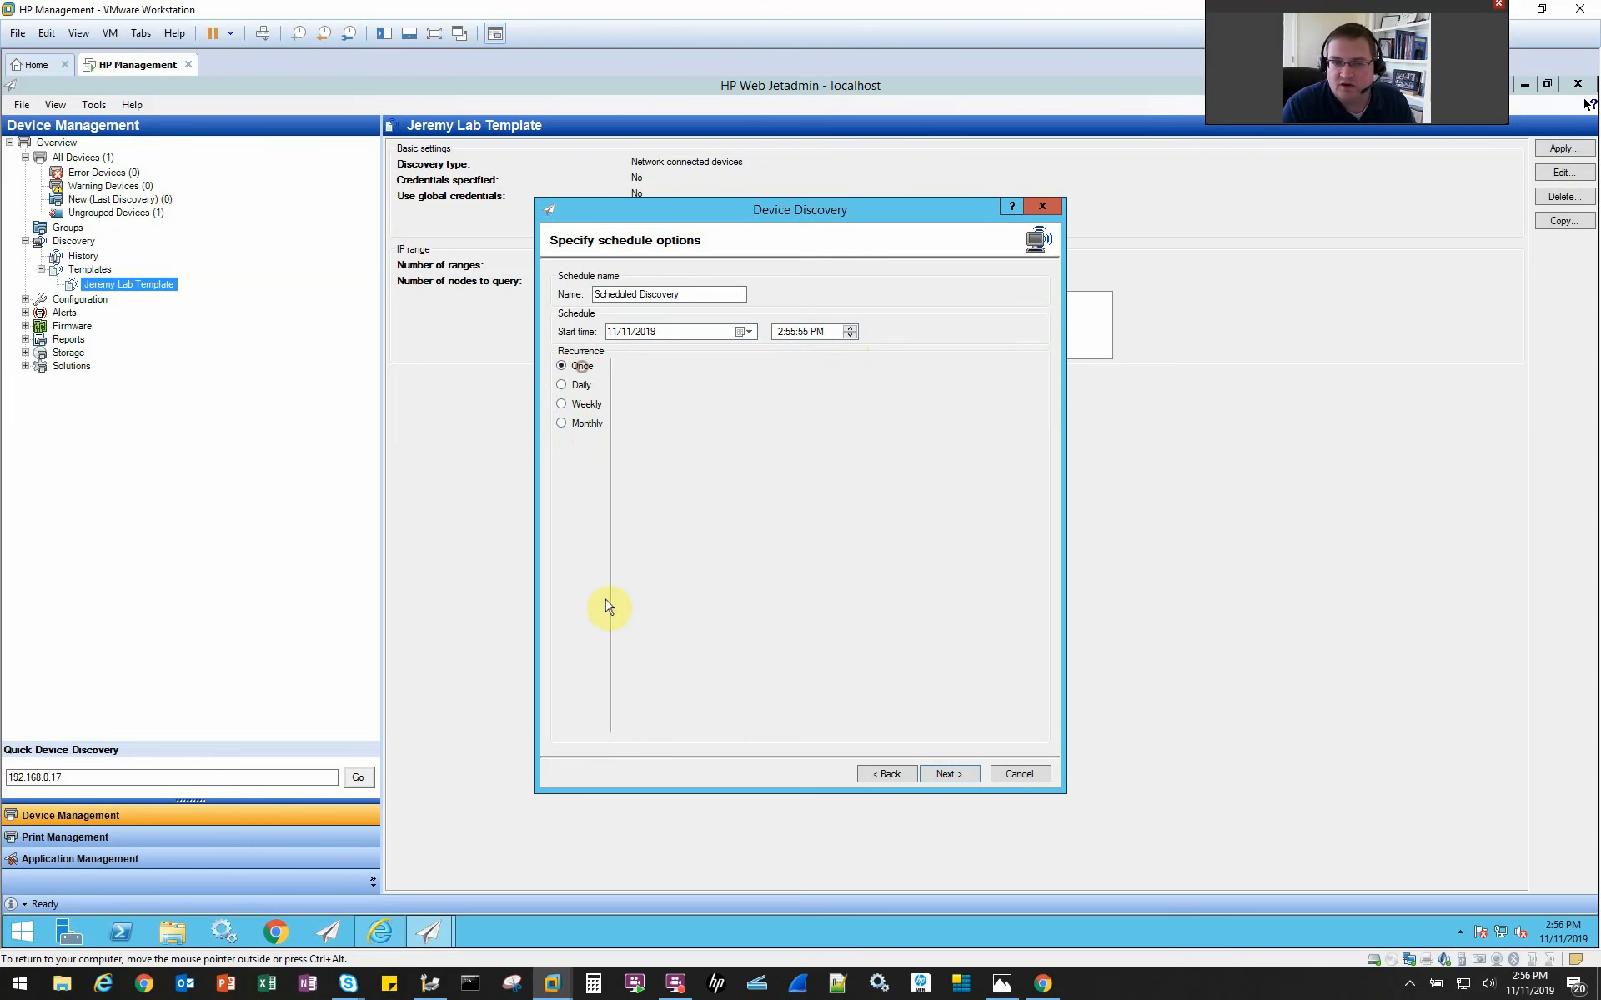
pyautogui.click(888, 773)
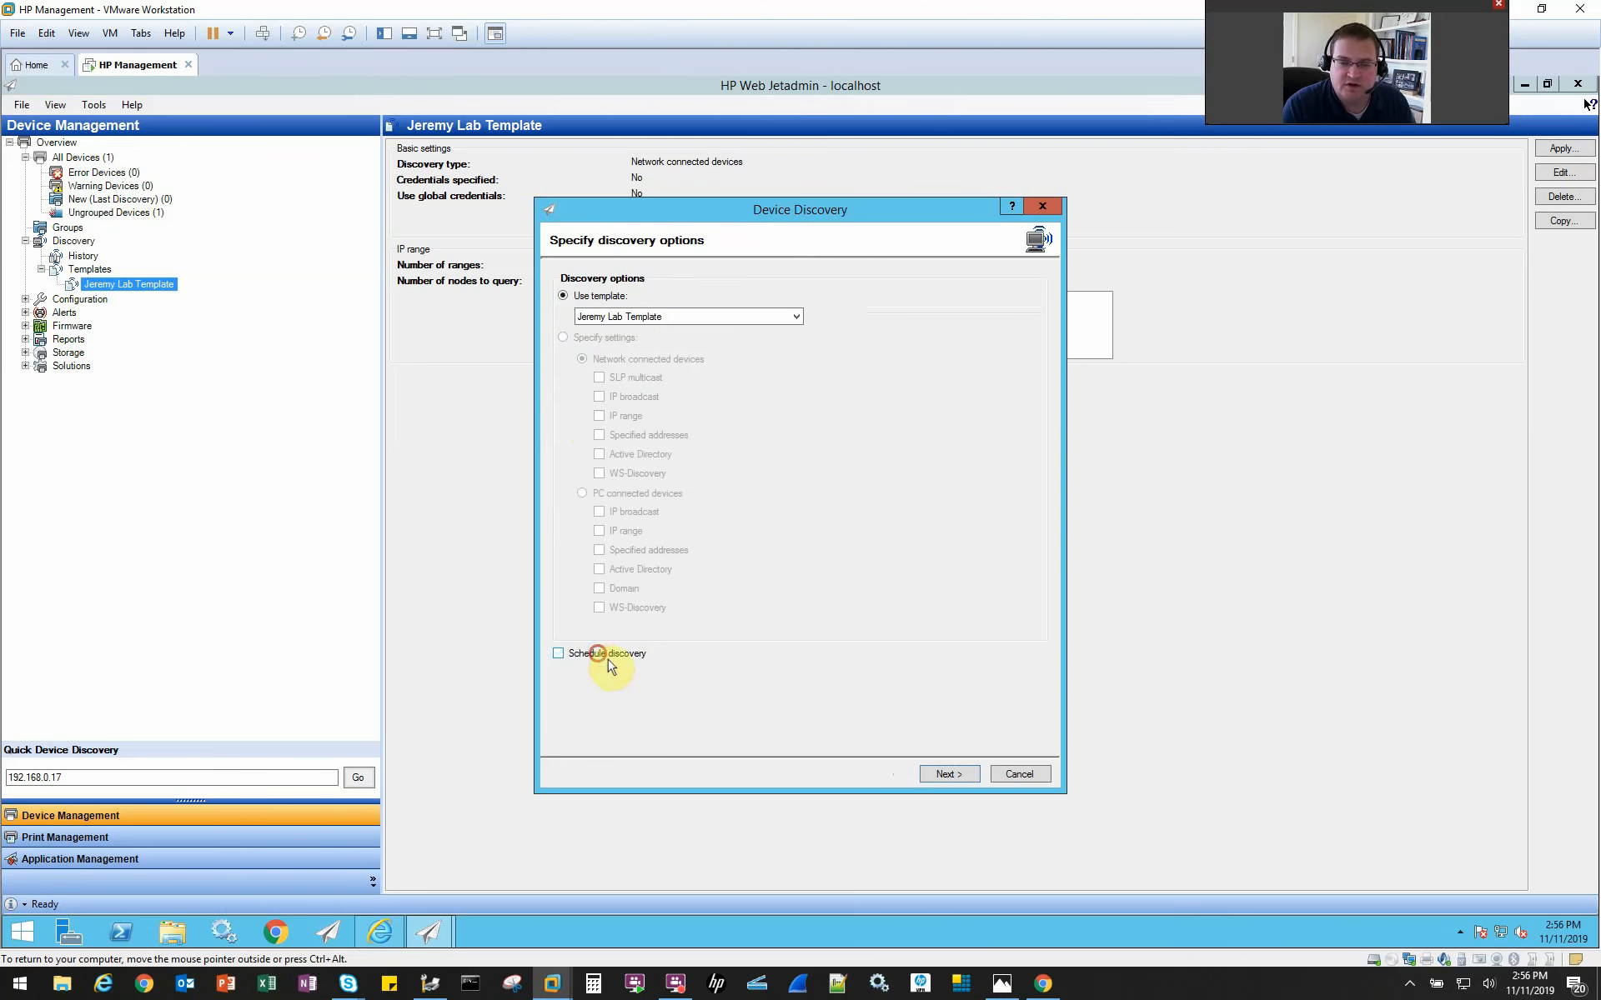
# Run the lab template discovery immediately without a schedule and finish by viewing all devices.
pyautogui.click(970, 777)
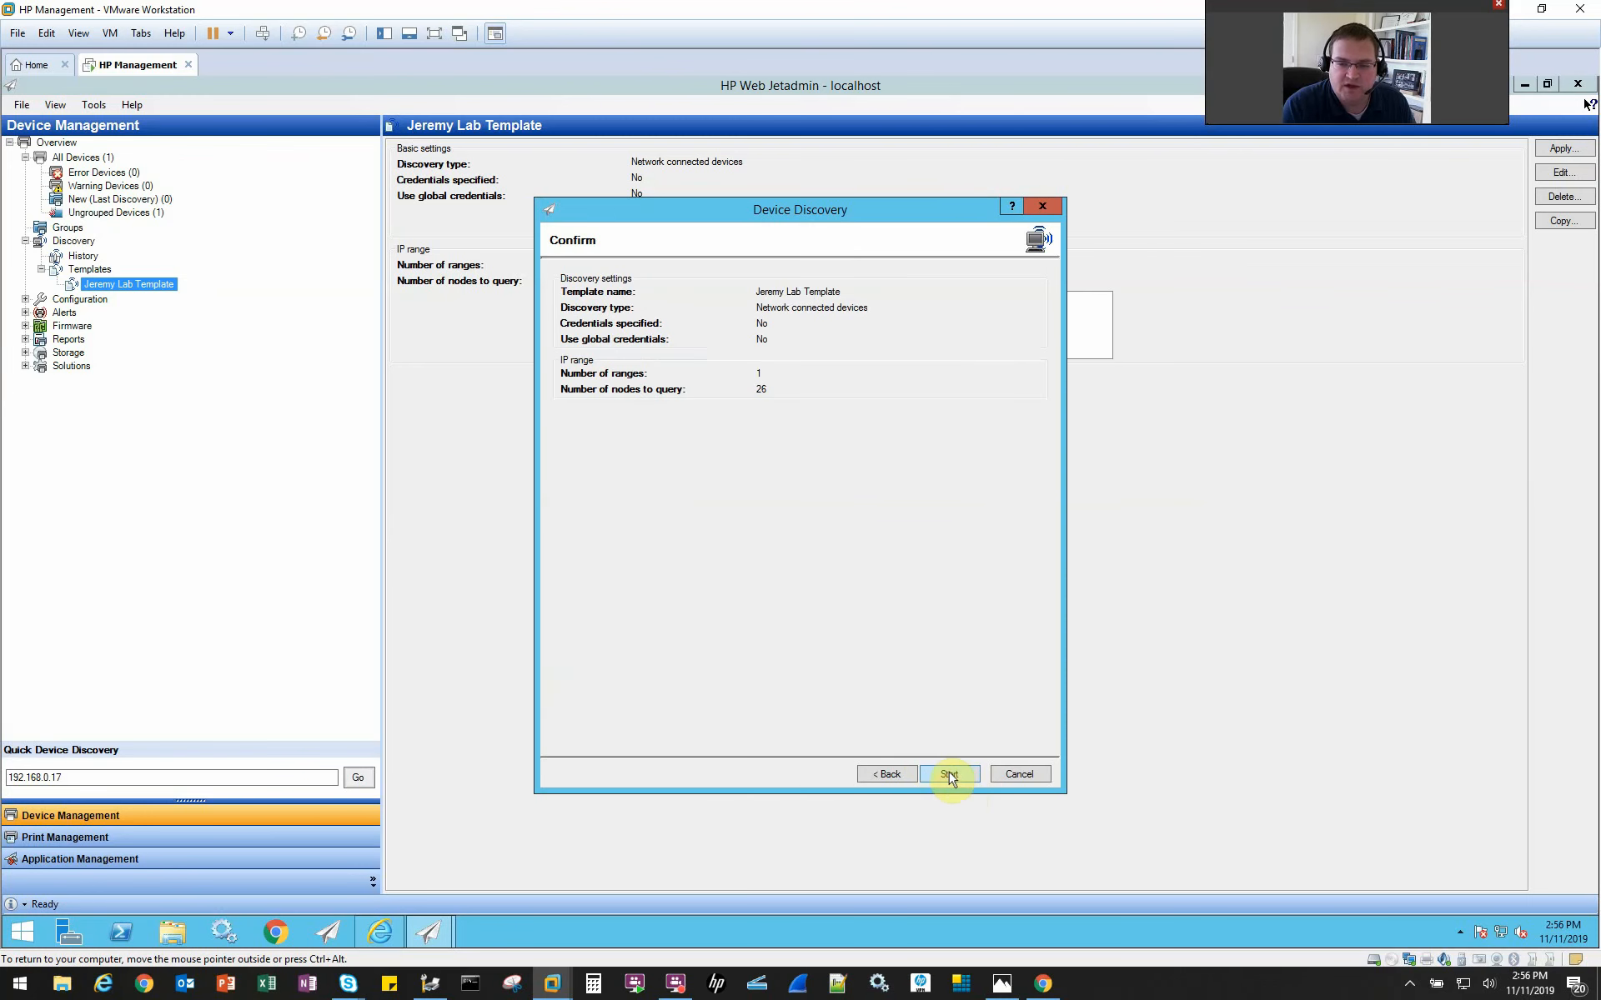
pyautogui.click(948, 774)
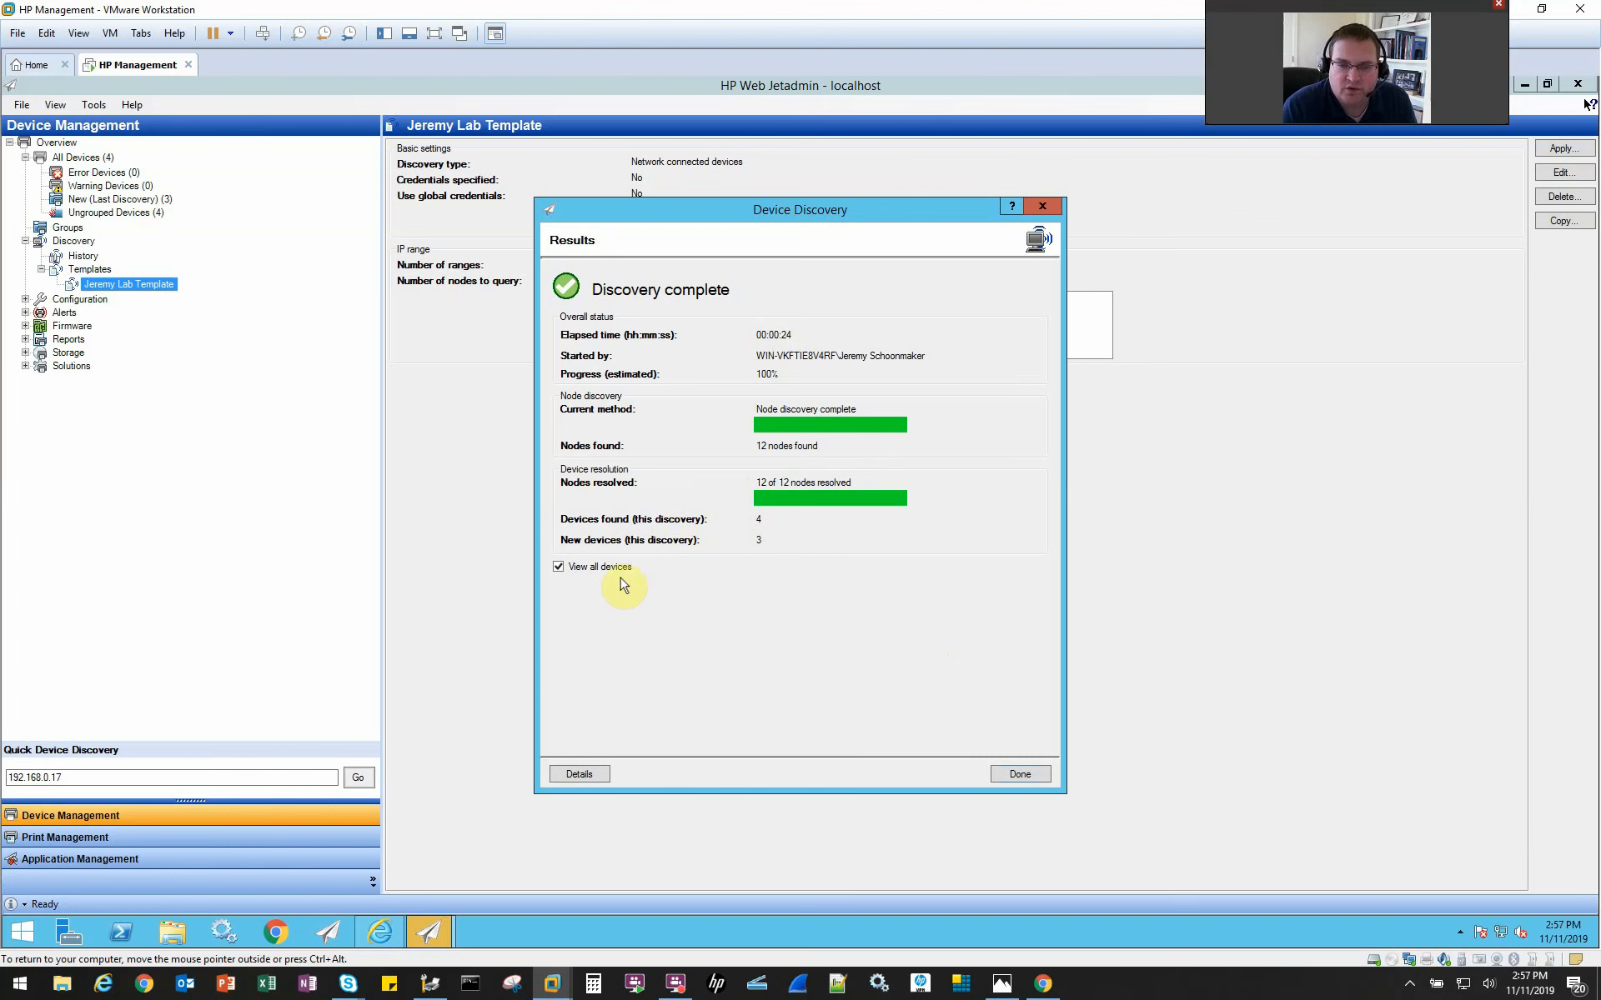
pyautogui.click(1020, 775)
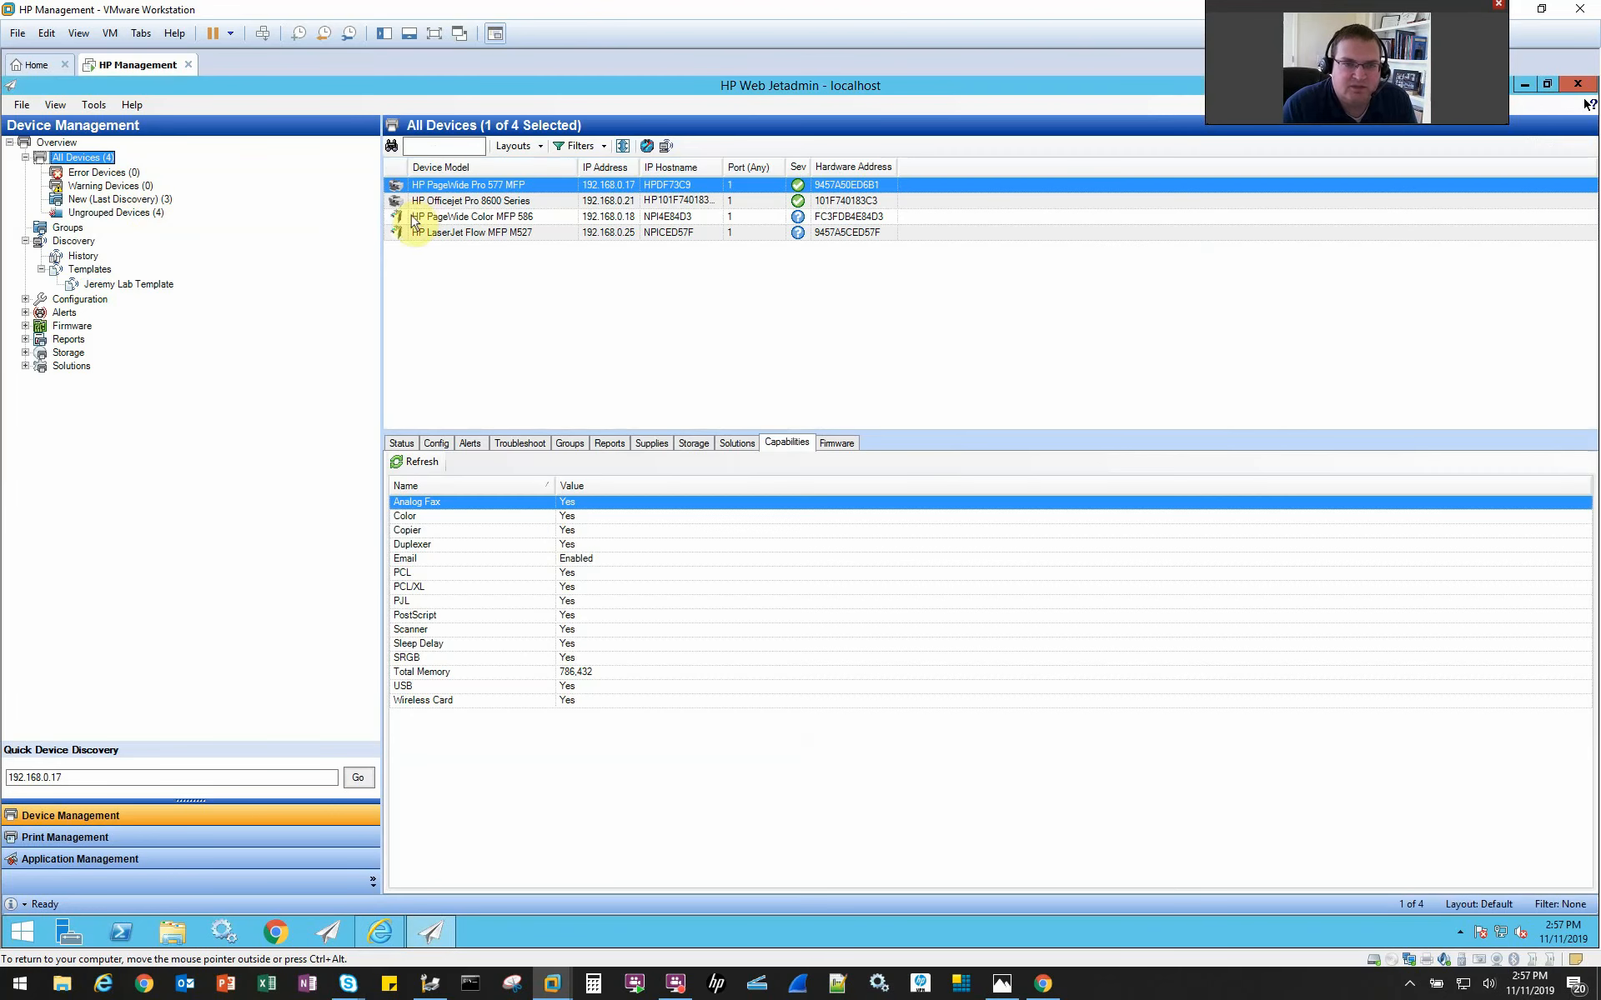